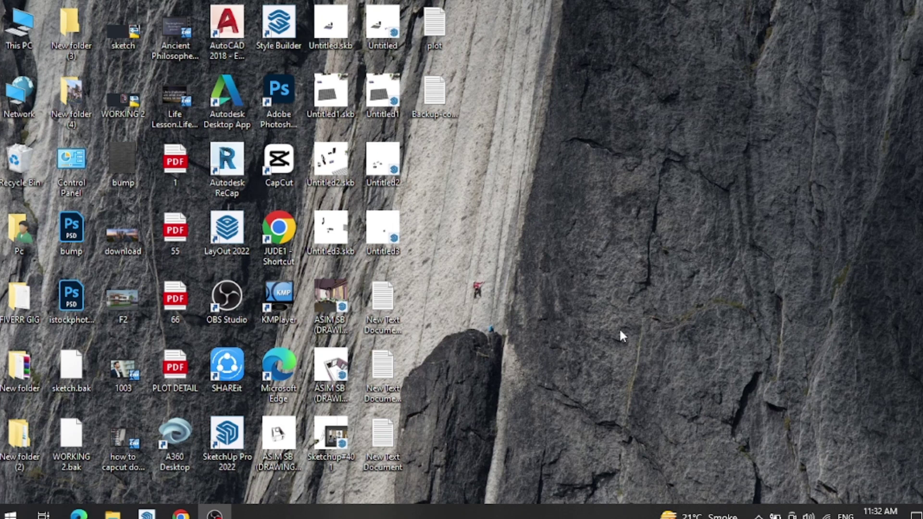
Switch to Microsoft Edge and open the ai.invideo.io page from the Bing results for invideo ai.
left_click(79, 514)
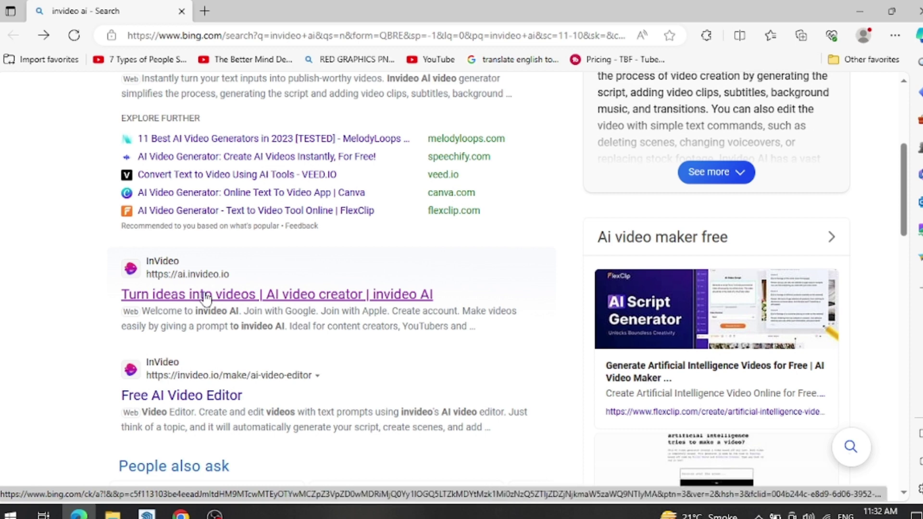
scroll(202, 296, "up", 5)
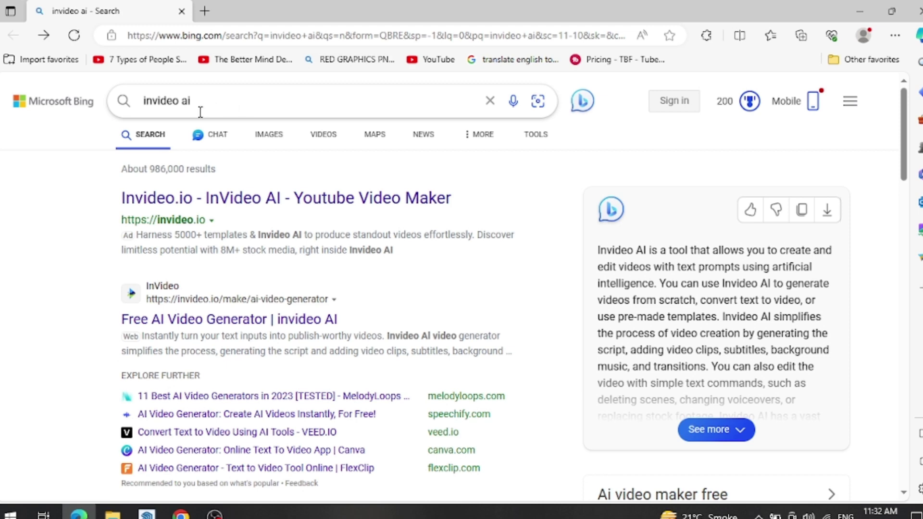
scroll(192, 269, "down", 5)
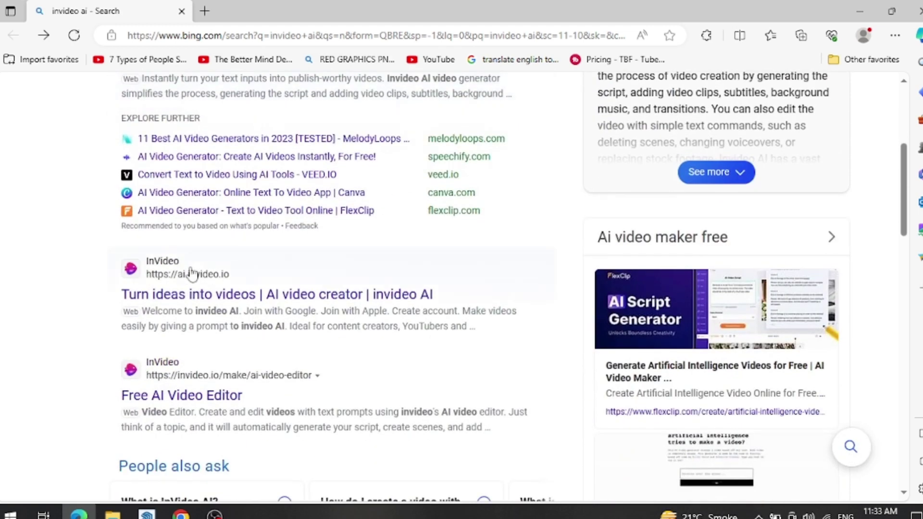
left_click(239, 295)
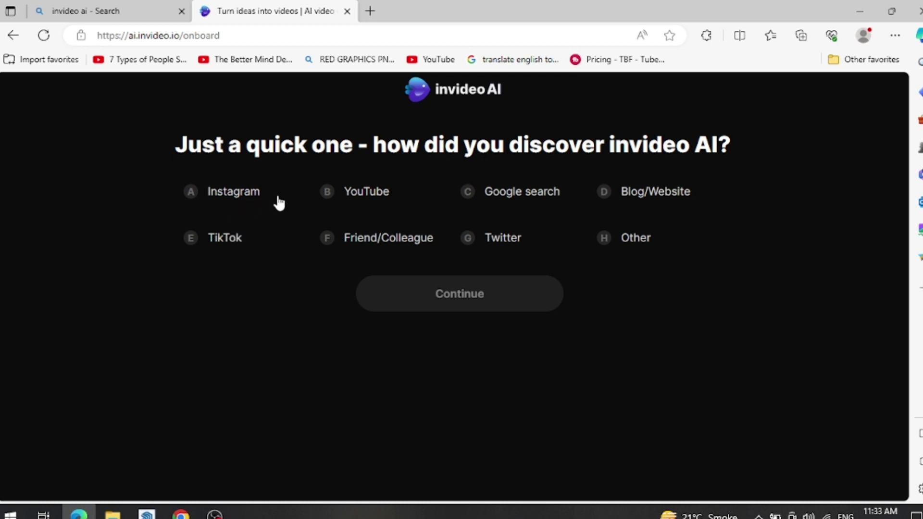
Complete the onboarding with YouTube as discovery source and Content Creation as reason, keeping the suggested user and workspace names.
left_click(342, 197)
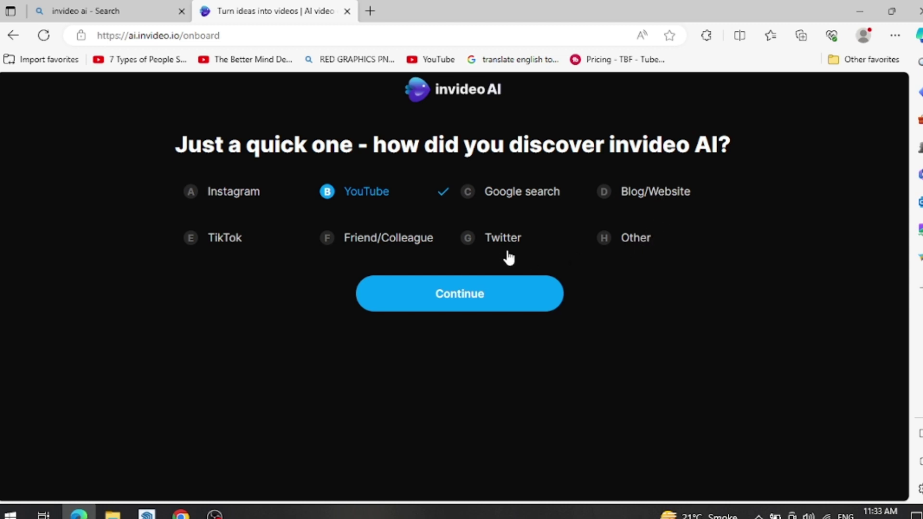
left_click(465, 299)
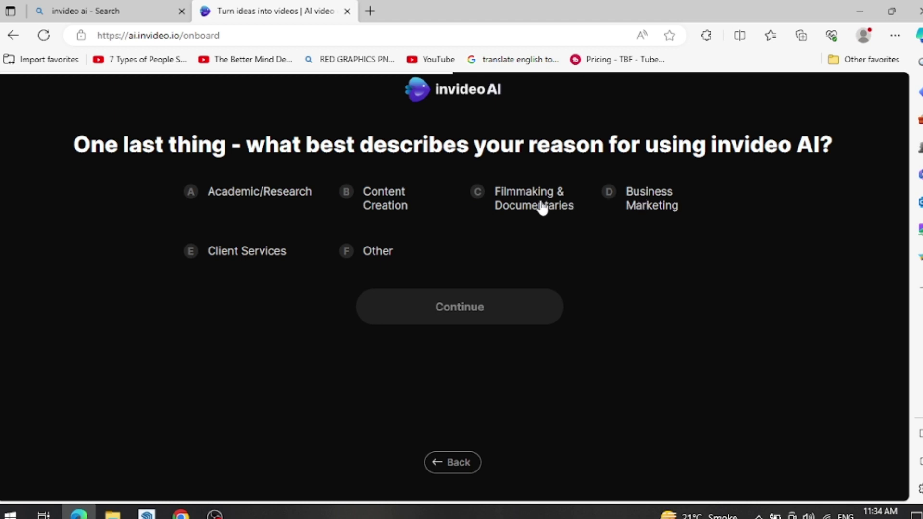
left_click(374, 202)
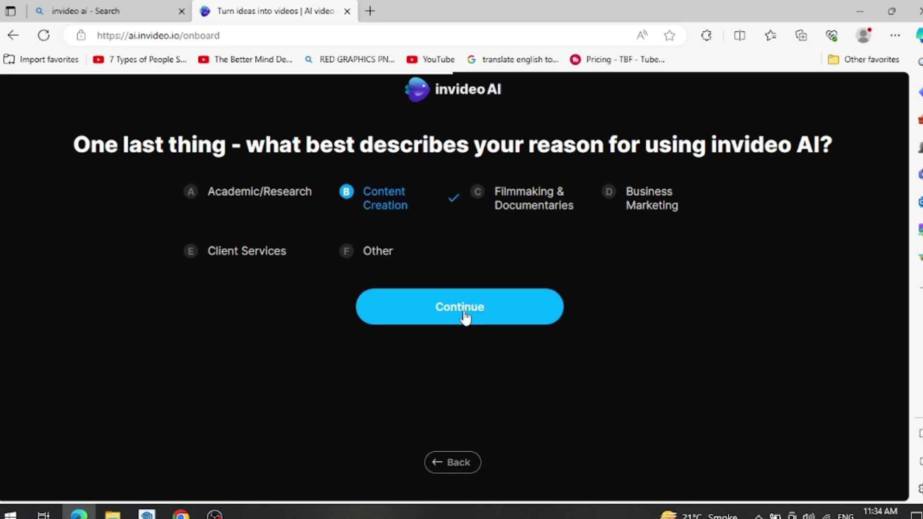
left_click(466, 313)
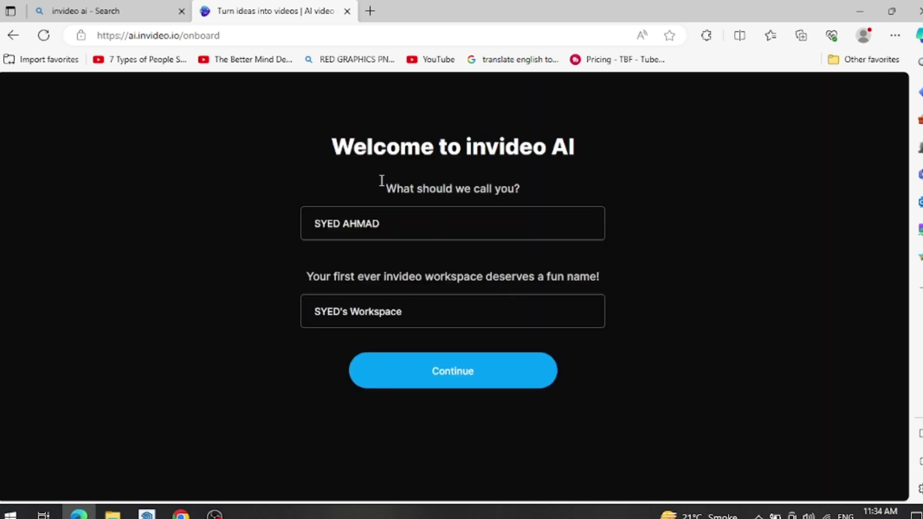
left_click(490, 381)
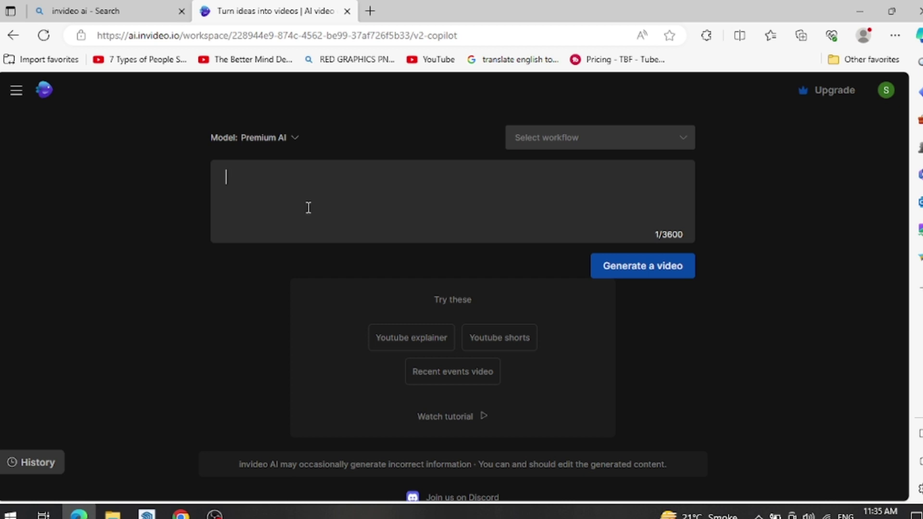
Enter "The impact of african housewives on globle finance" as the first line of the video prompt, with a capital T.
type("the a")
key("BackSpace")
type("impact ")
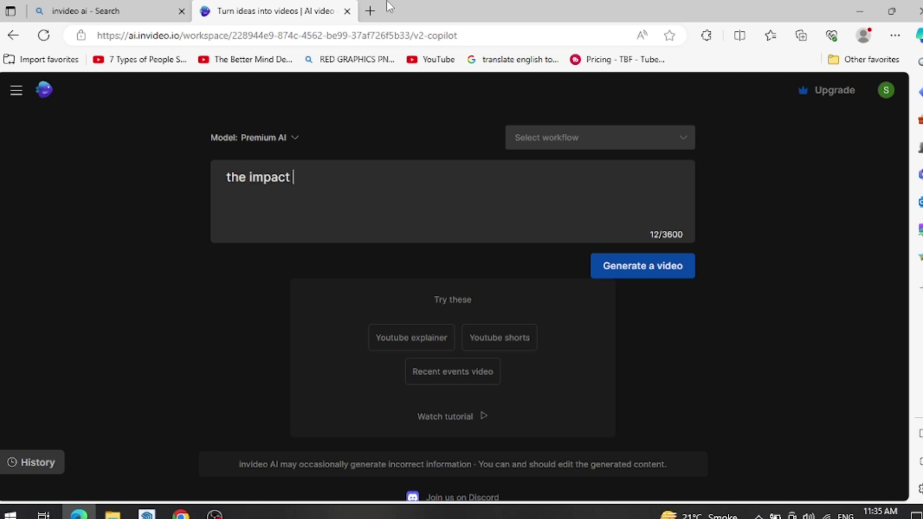
type("of african house")
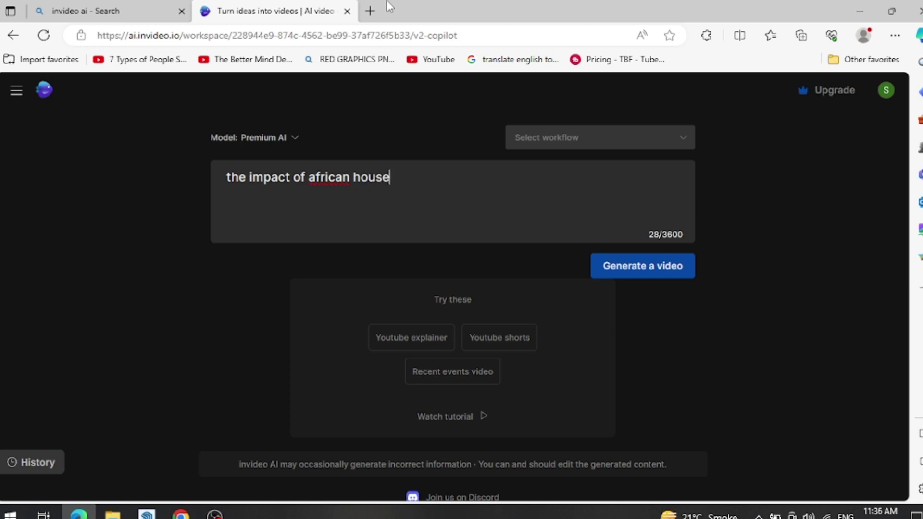
type("wives on globle finance")
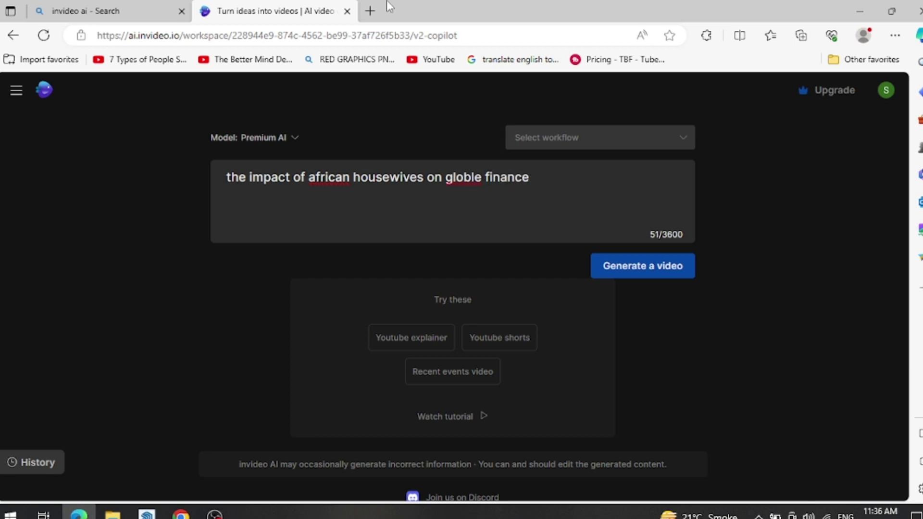
key("shift+Return")
key("Up")
key("Delete")
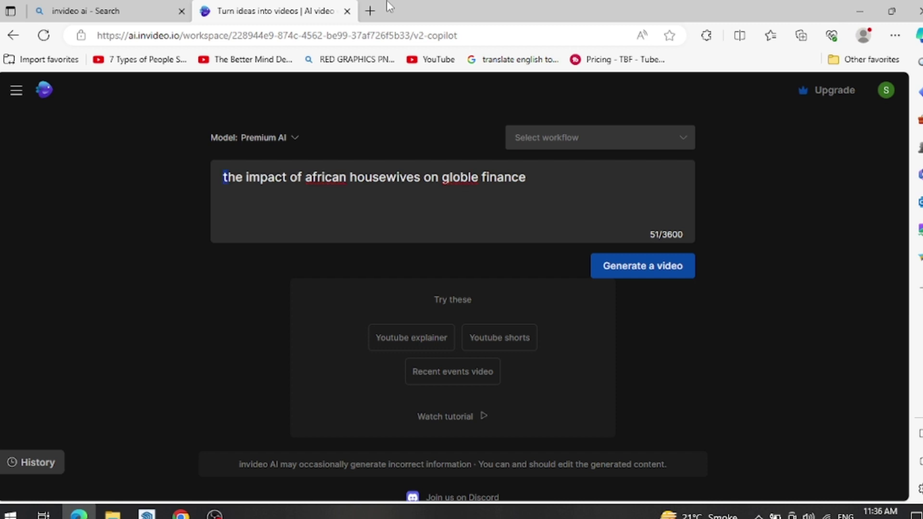
key("Delete")
type("T")
Add the second prompt line "Start with an impactful and intersting hook for the intro".
key("Down")
type("Star")
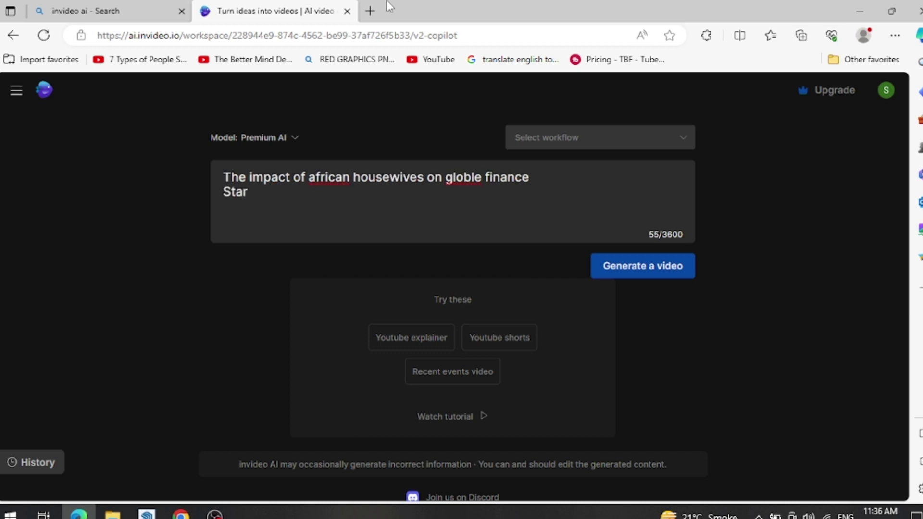
type("t with an impactful w")
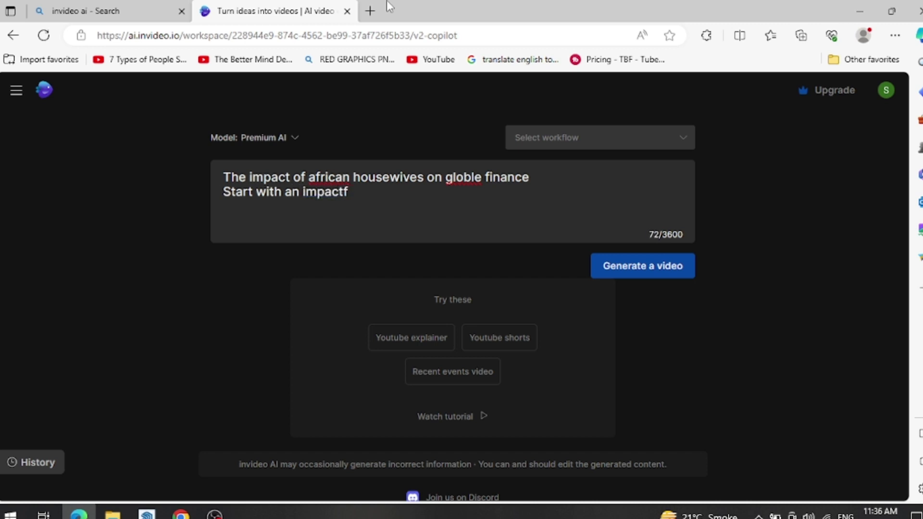
key("BackSpace")
type("and intersring")
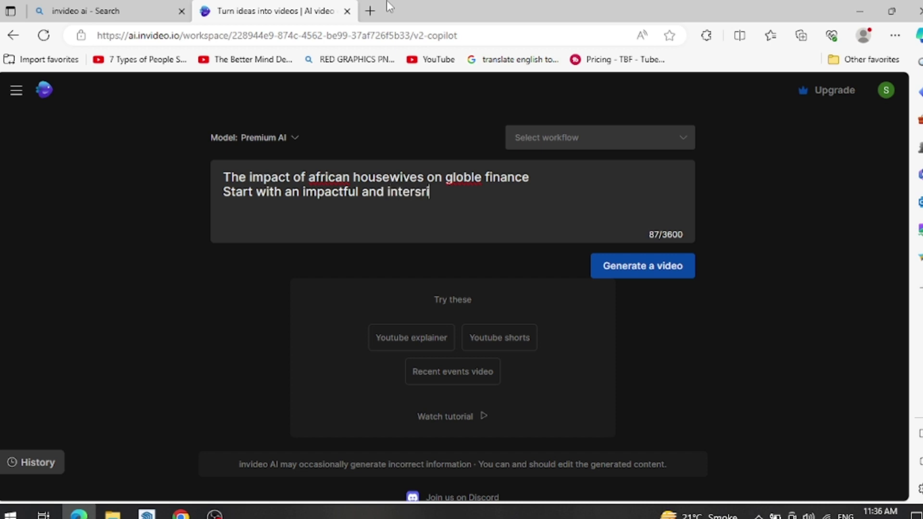
key("Left")
key("Left")
key("Left")
key("Left")
key("BackSpace")
type("t")
key("Right")
key("Right")
key("Right")
type("hook ")
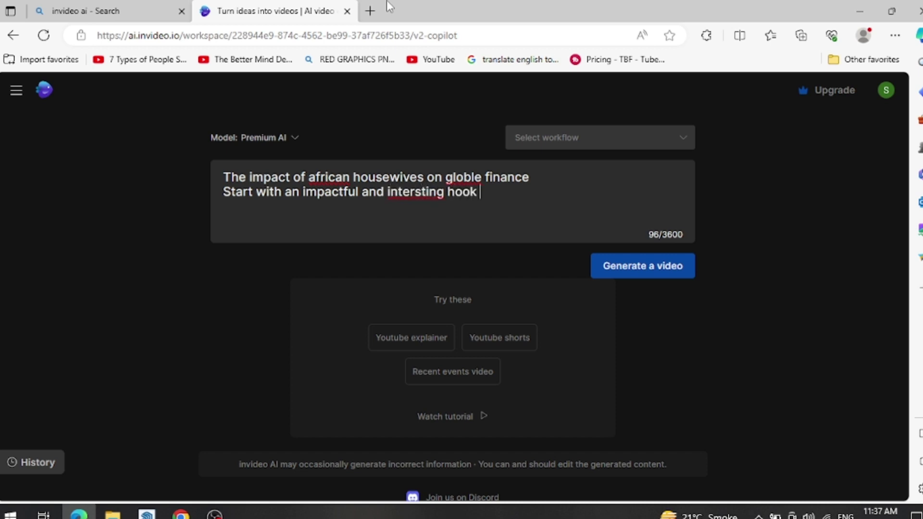
type("for the intro ")
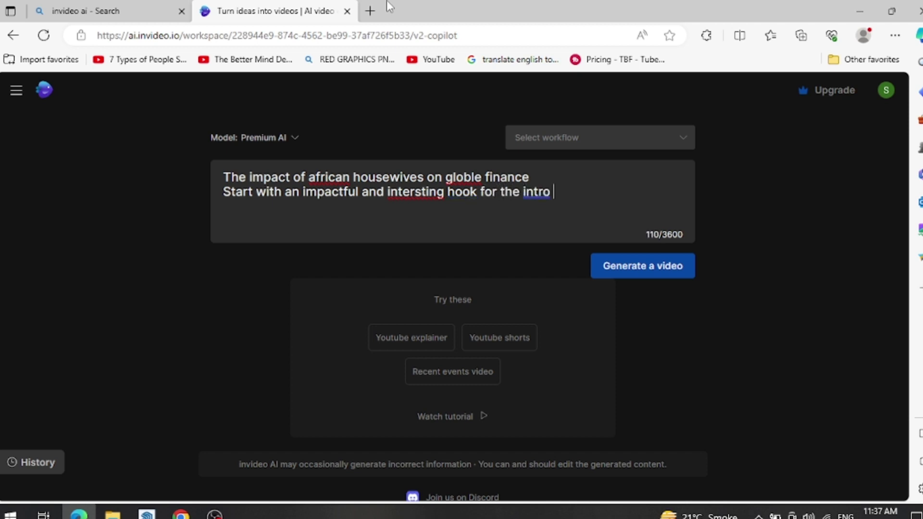
Continue the prompt with the sentence "Make the video Flow like a story".
type(".Make the video ")
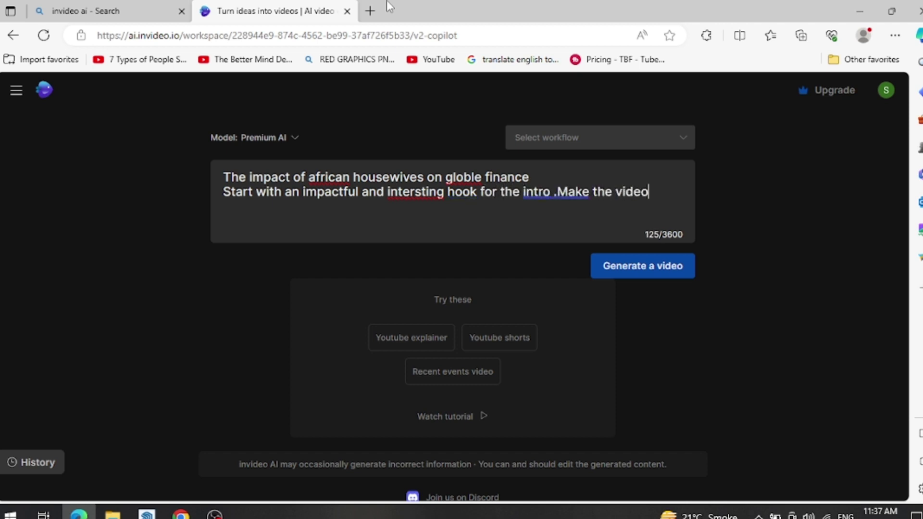
type("Flow like ")
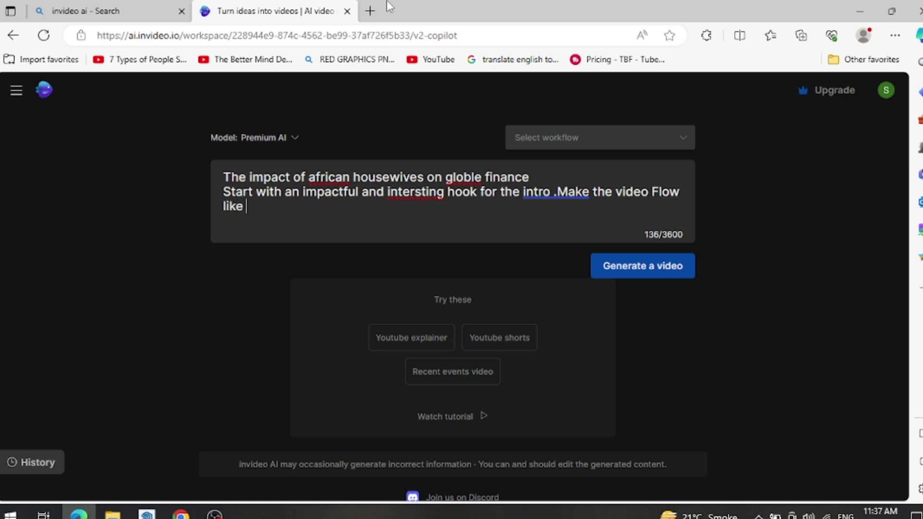
type("a story")
Accept the corrections in the prompt: "story.", "intro. Make", "interesting", "African" and "global".
left_click(284, 208)
left_click(299, 265)
left_click(559, 193)
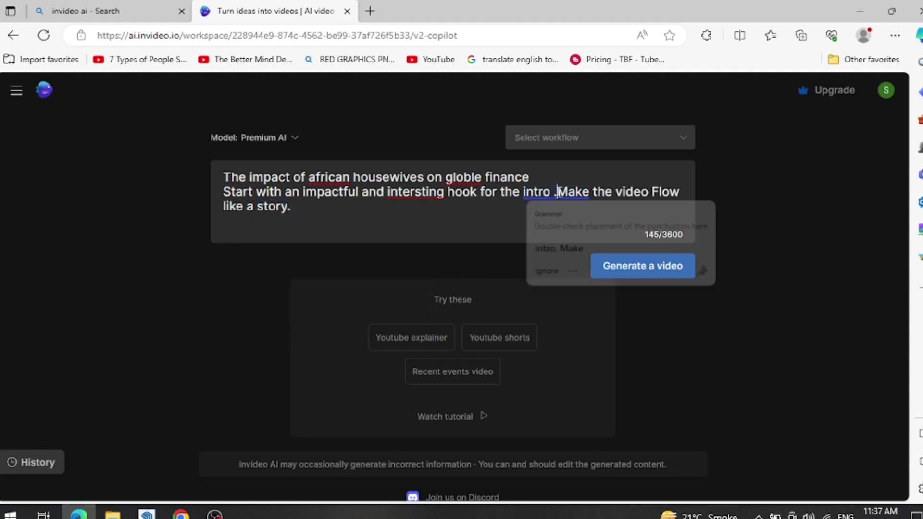
left_click(579, 249)
left_click(424, 193)
left_click(419, 248)
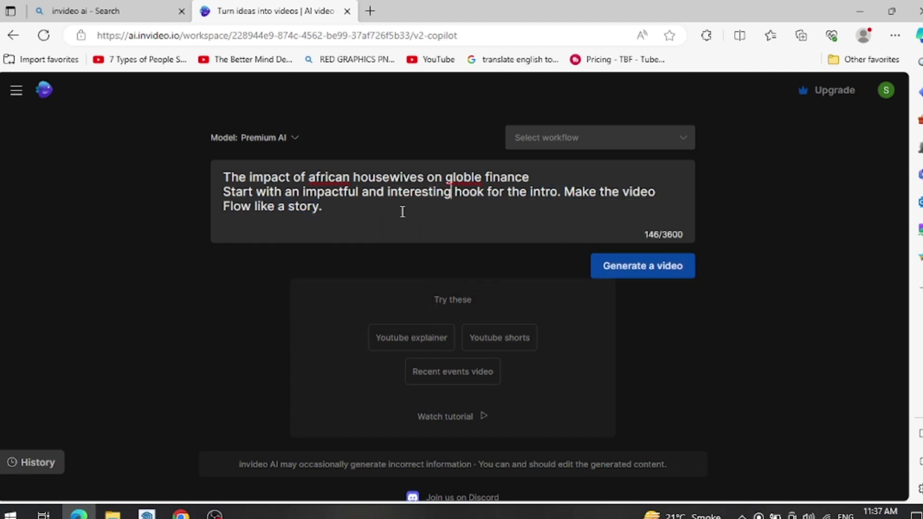
left_click(329, 178)
left_click(331, 233)
left_click(465, 178)
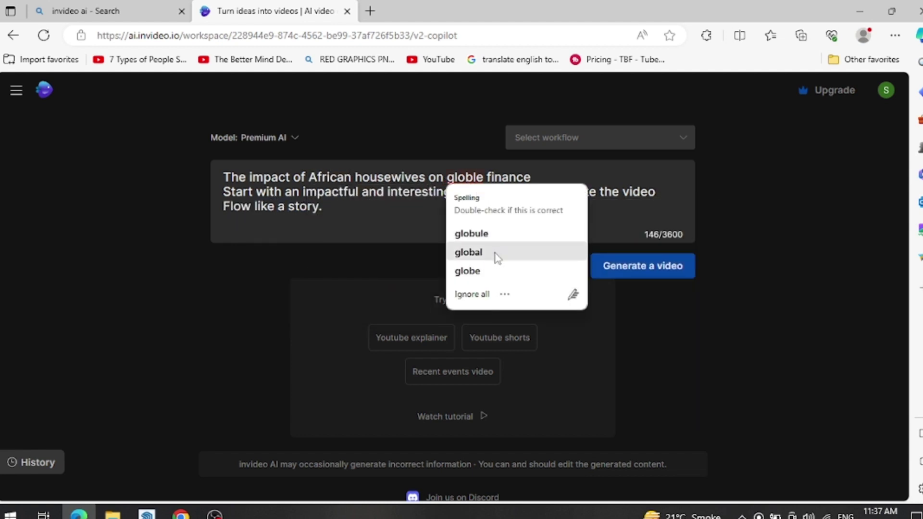
left_click(497, 257)
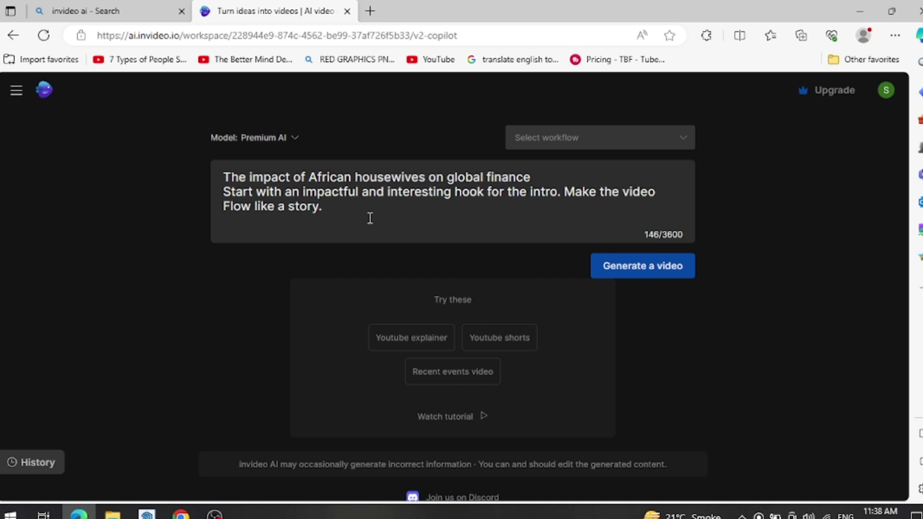
Append "Nake the script serious and susoenseful conclude it by talking ablut" to the end of the prompt.
type("Nake the script ")
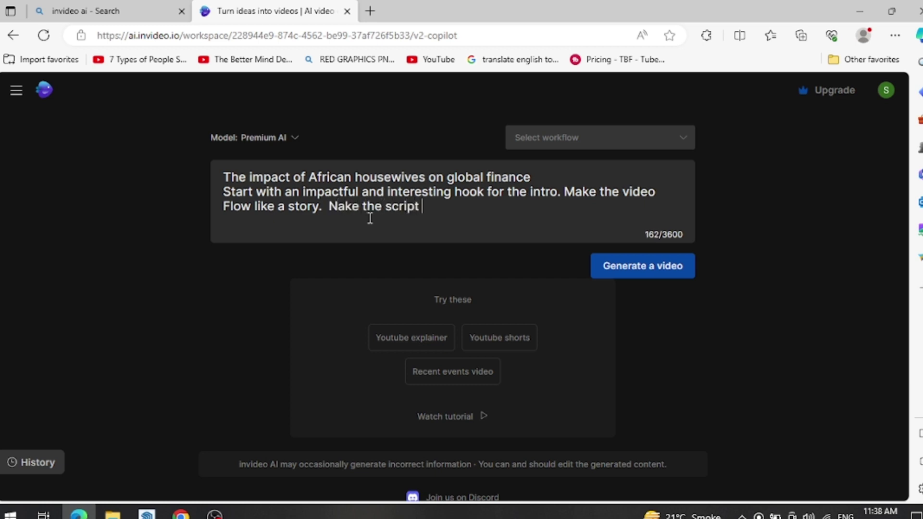
type("serious and susoe")
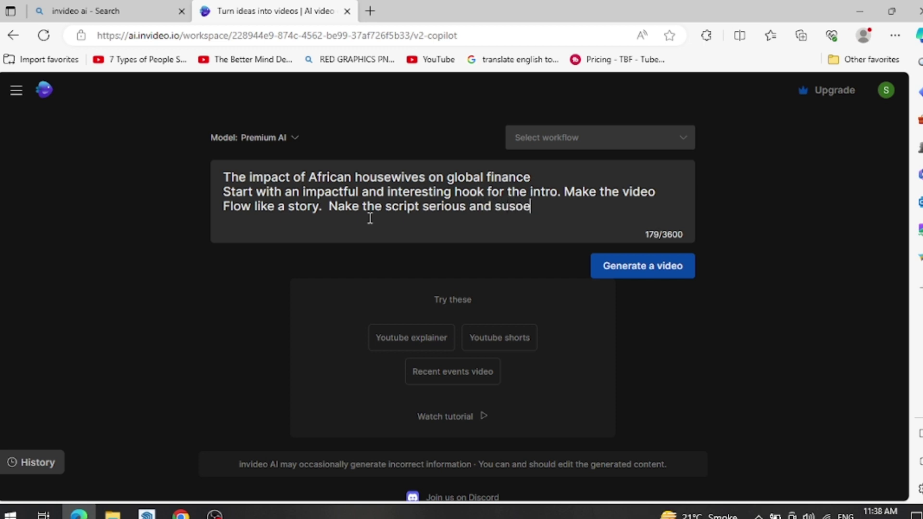
type("nseful conclude ")
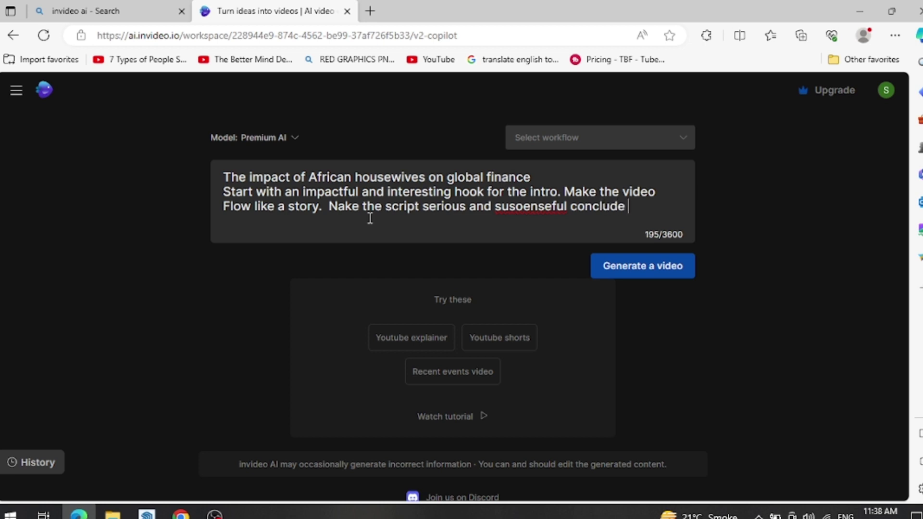
type("it by tal")
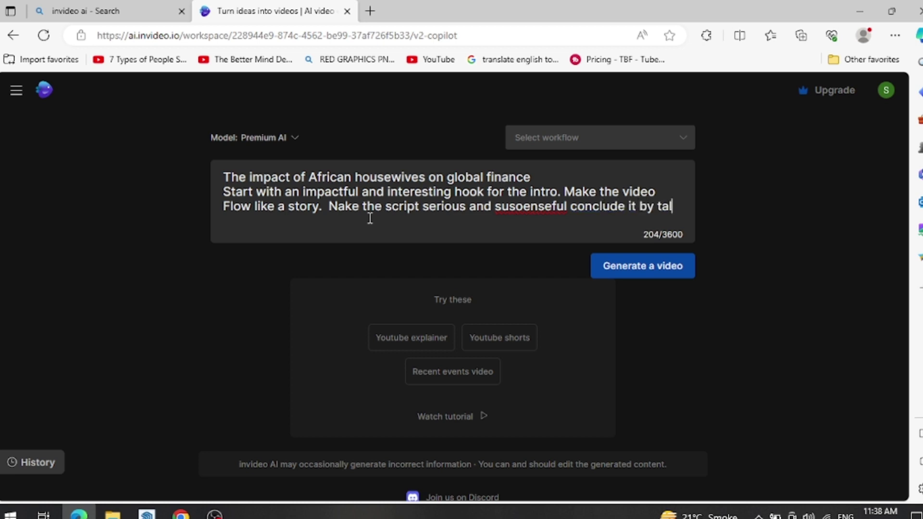
type("king ablut ")
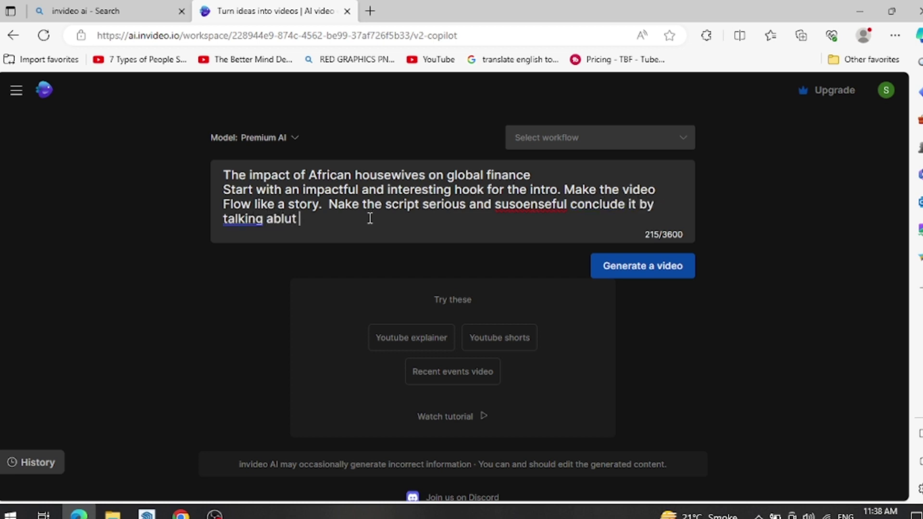
Continue the closing instruction of the prompt with "the current state of japan's economy".
type("the currce")
key("BackSpace")
key("BackSpace")
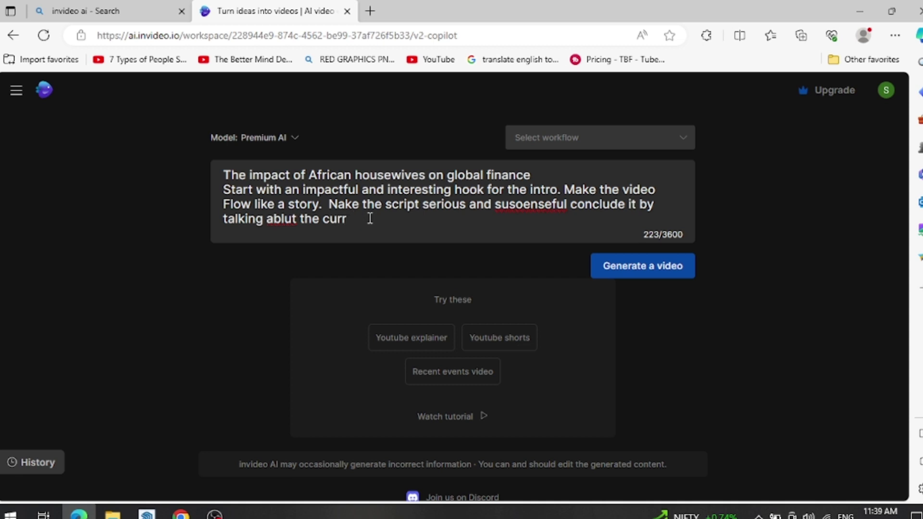
type("ect")
key("BackSpace")
key("BackSpace")
key("BackSpace")
type("nt state of japan's")
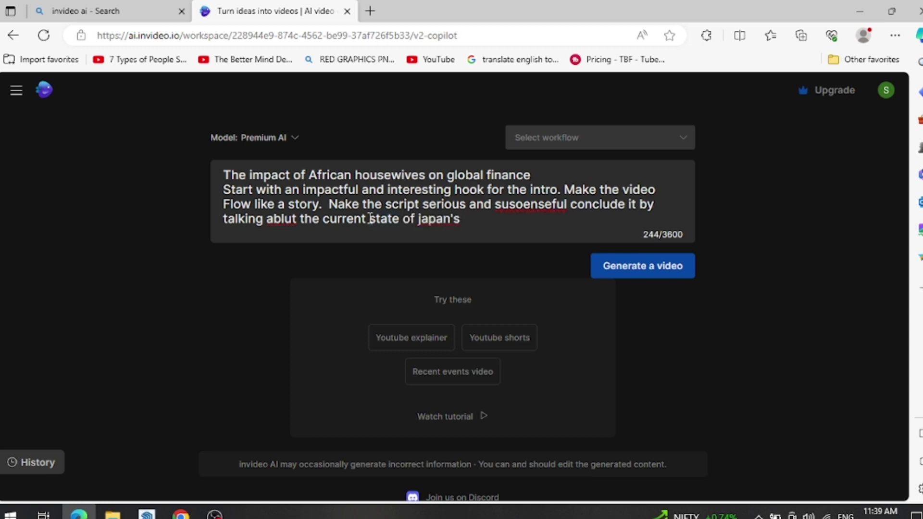
type(" economy ")
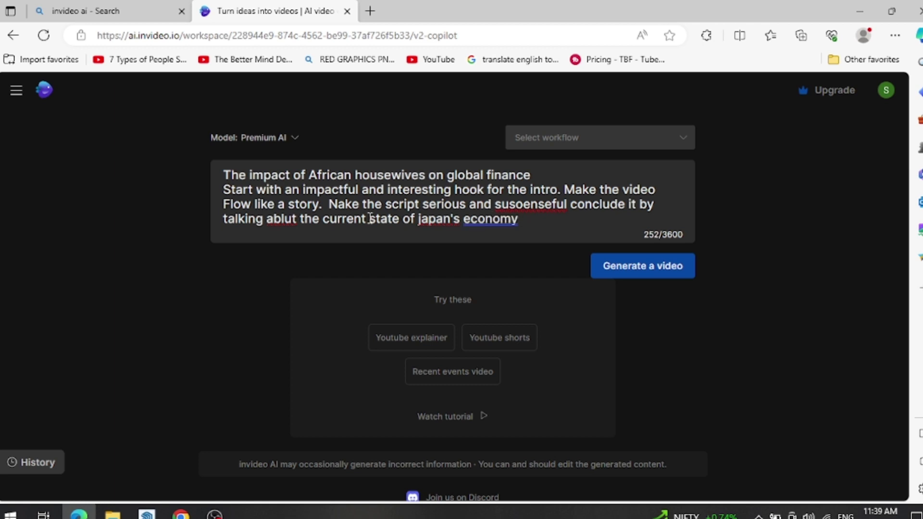
Extend the closing instruction with "and role of these housewives".
type("and role ")
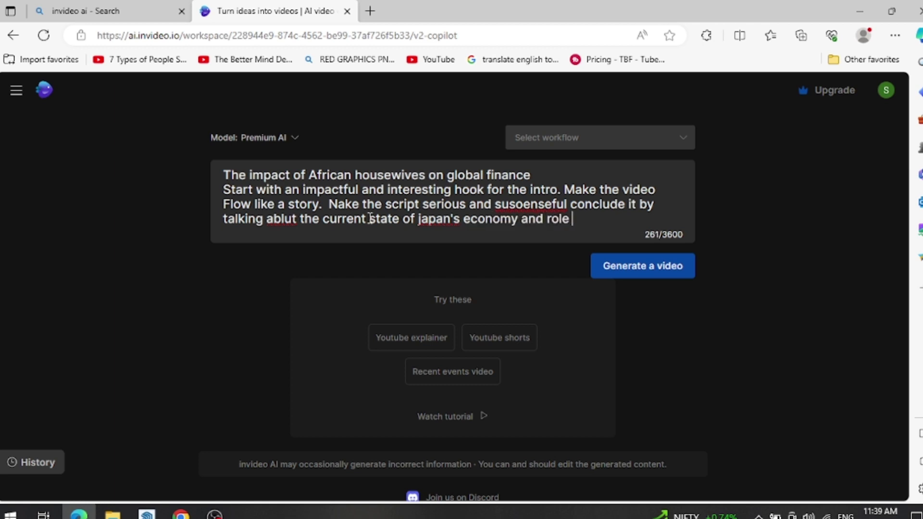
type("of these house w")
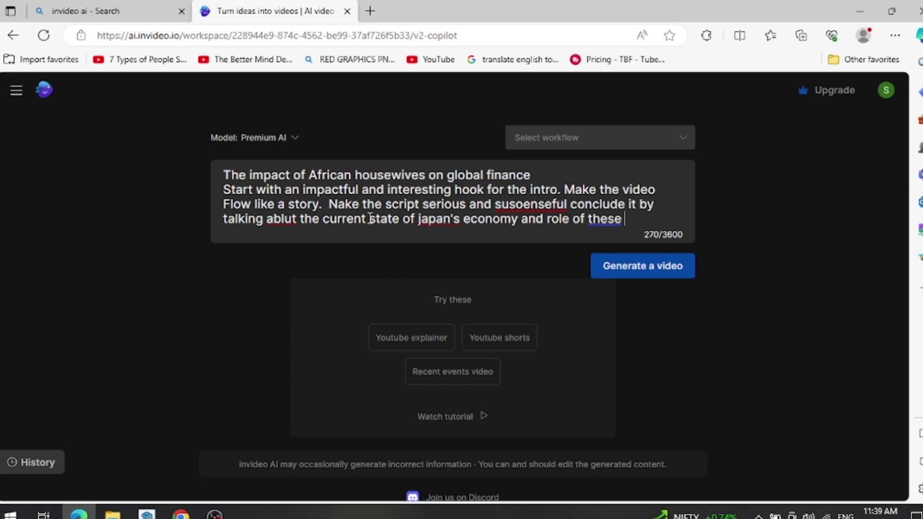
key("BackSpace")
key("BackSpace")
type("wives ")
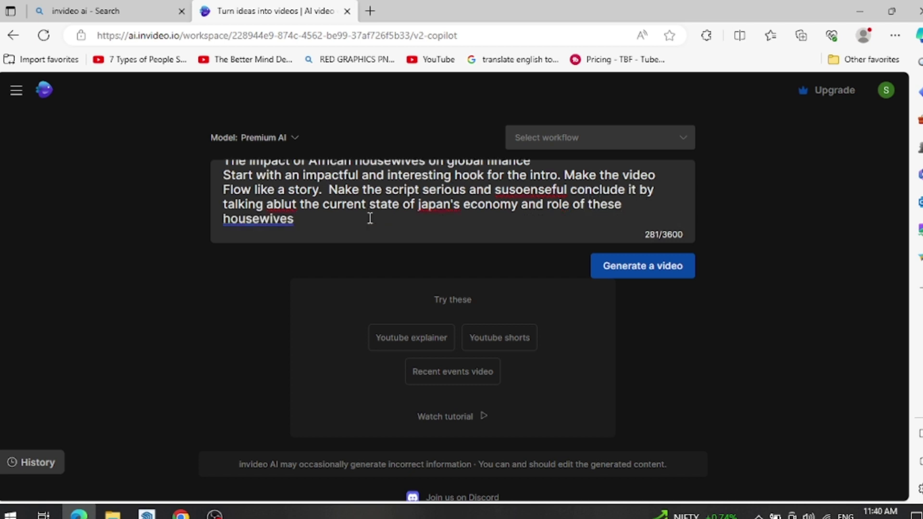
End the prompt with "at present." and accept the punctuation suggestion for "present.".
type("at present")
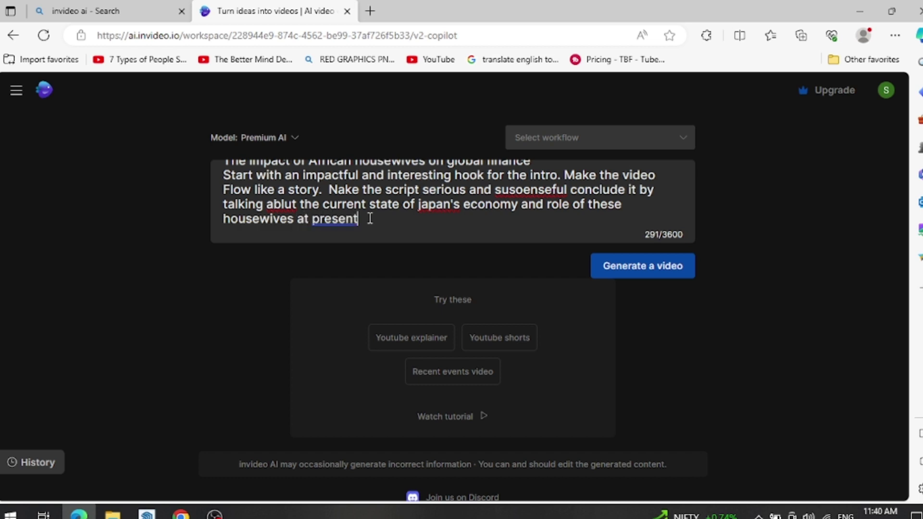
type(".")
right_click(340, 218)
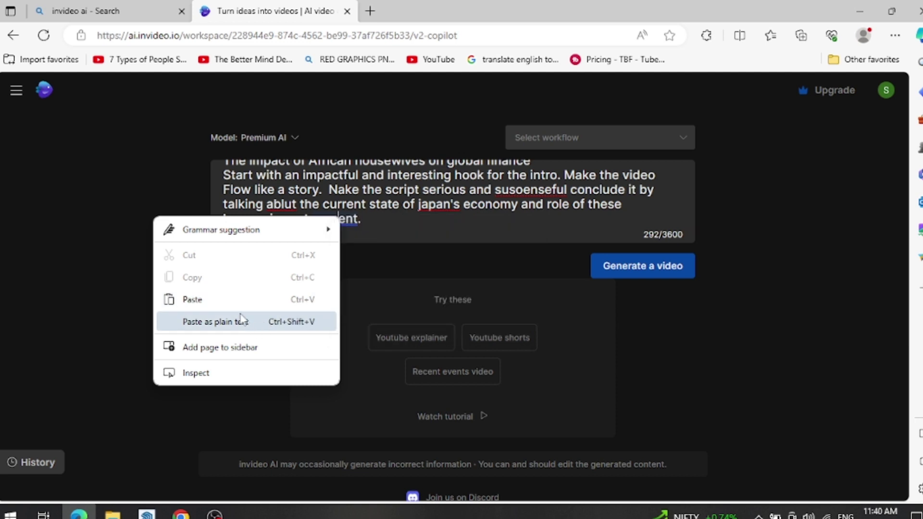
left_click(338, 223)
left_click(339, 223)
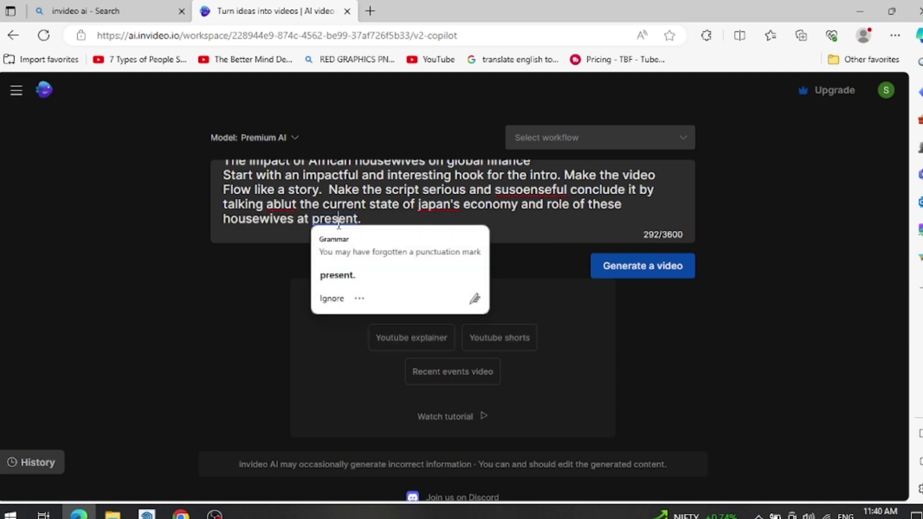
left_click(357, 282)
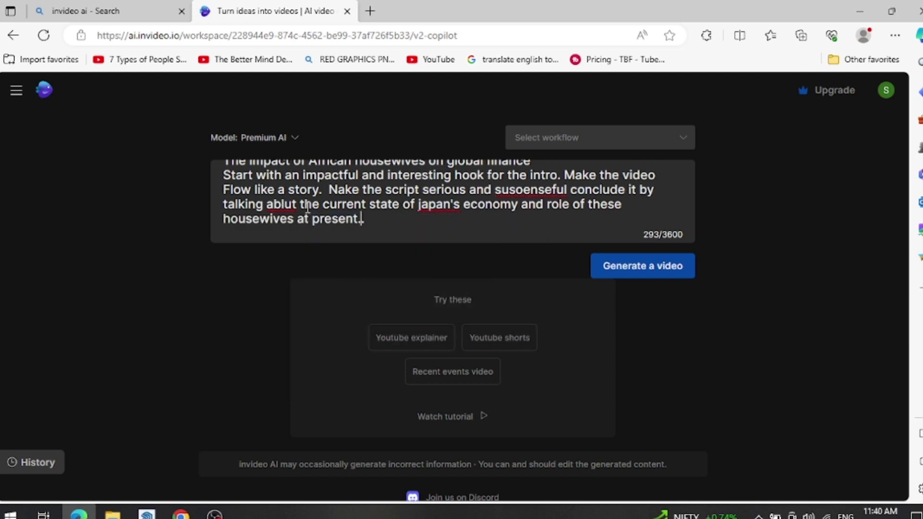
Accept the spelling and punctuation corrections "about", "Japan's", "present." and "suspenseful" in the prompt.
left_click(282, 204)
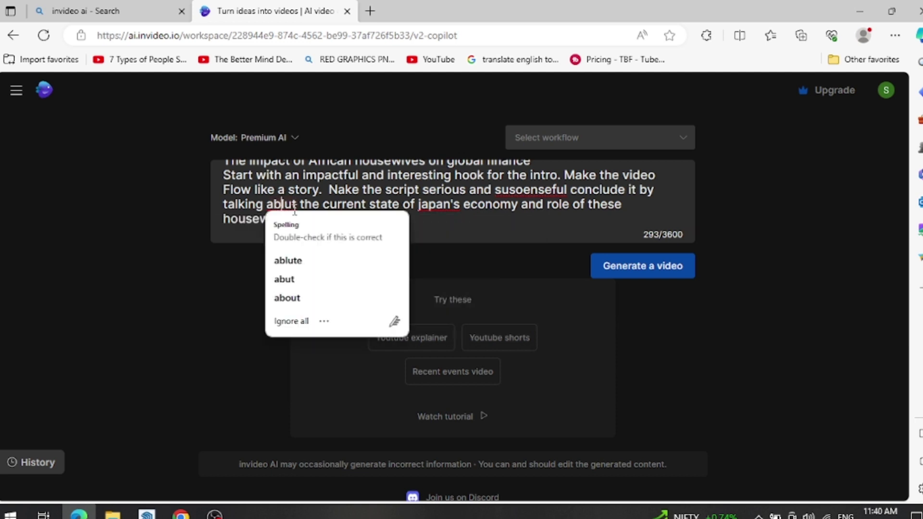
left_click(308, 298)
left_click(442, 206)
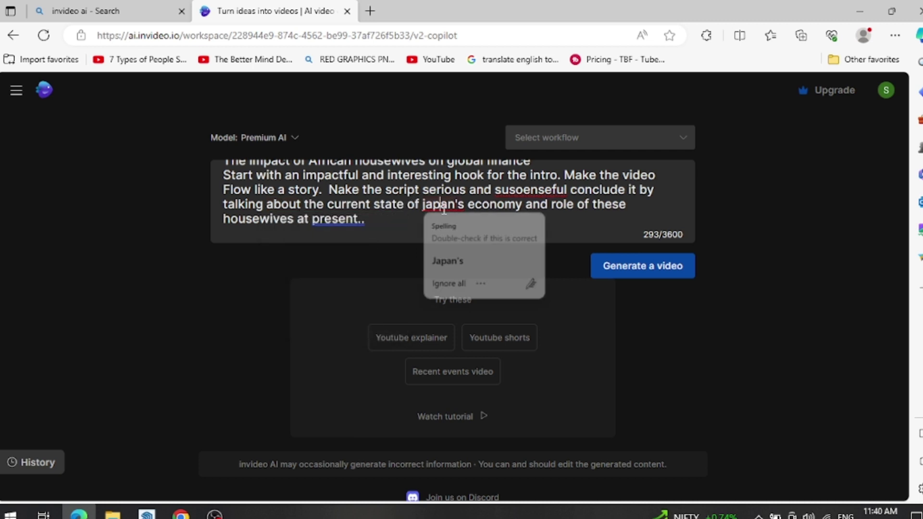
left_click(447, 262)
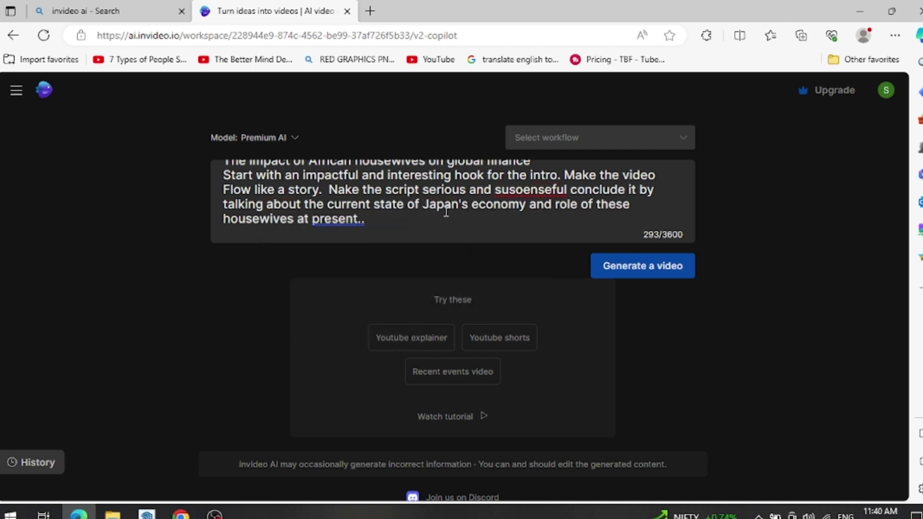
left_click(344, 226)
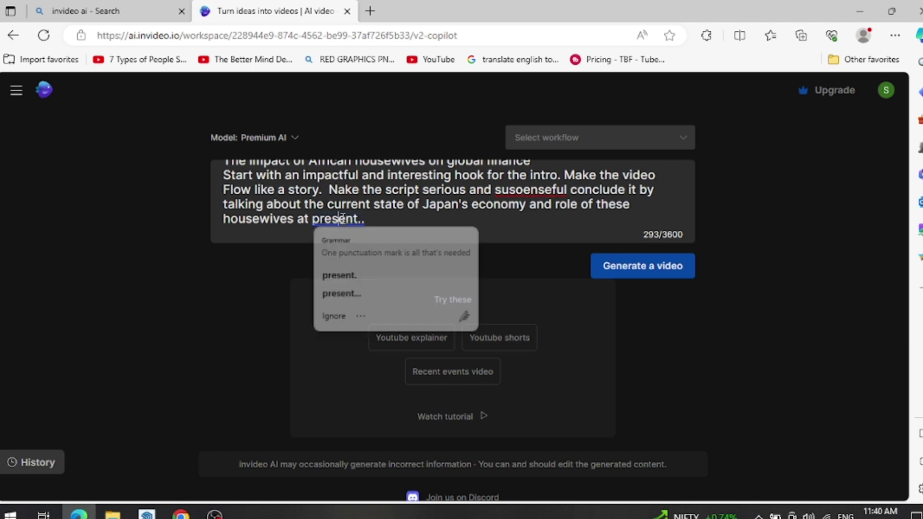
left_click(361, 275)
left_click(548, 193)
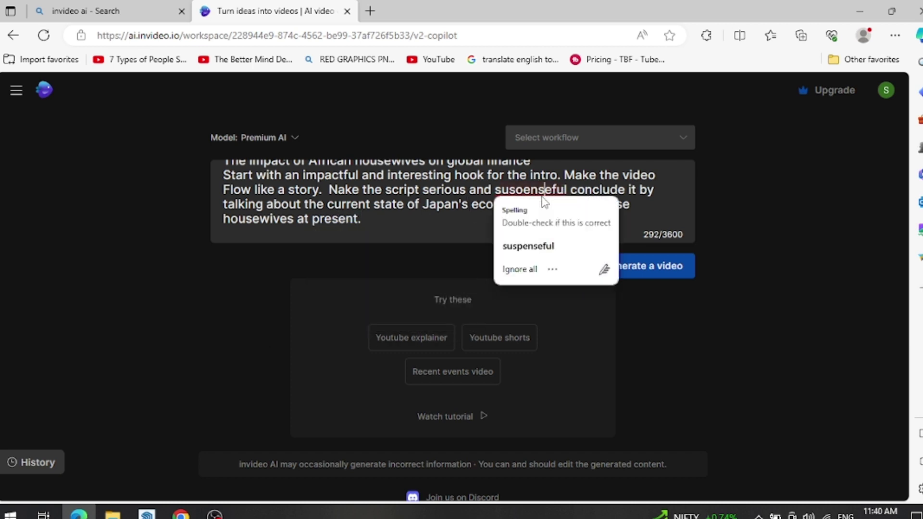
left_click(522, 254)
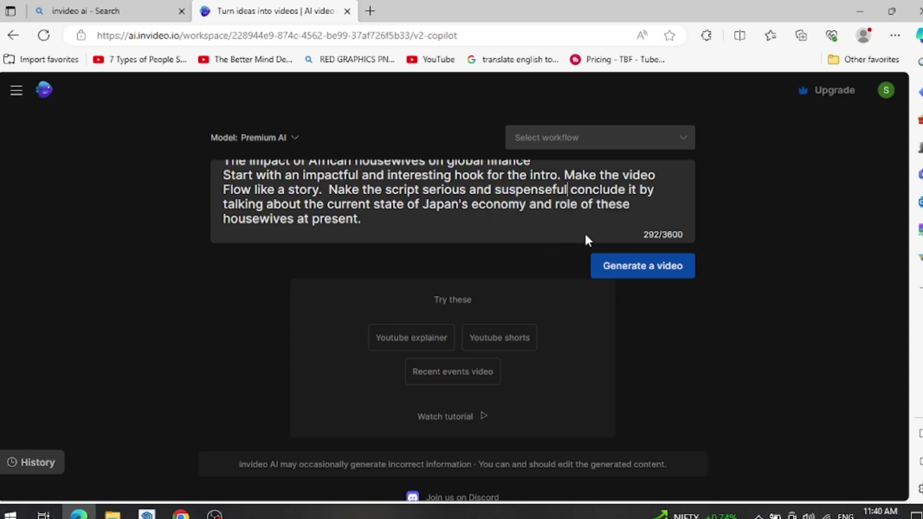
Review the whole prompt and examine the Youtube explainer form and the available workflows.
scroll(536, 218, "up", 1)
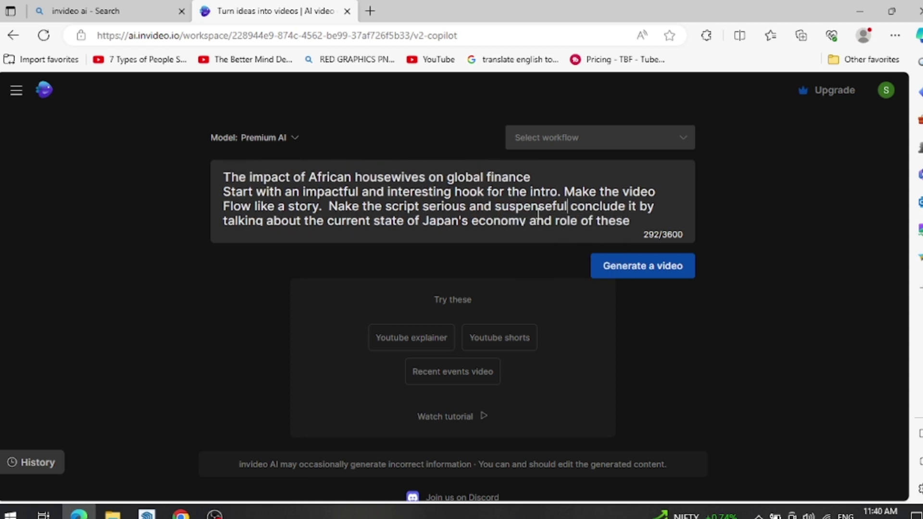
scroll(538, 213, "down", 2)
scroll(568, 207, "up", 2)
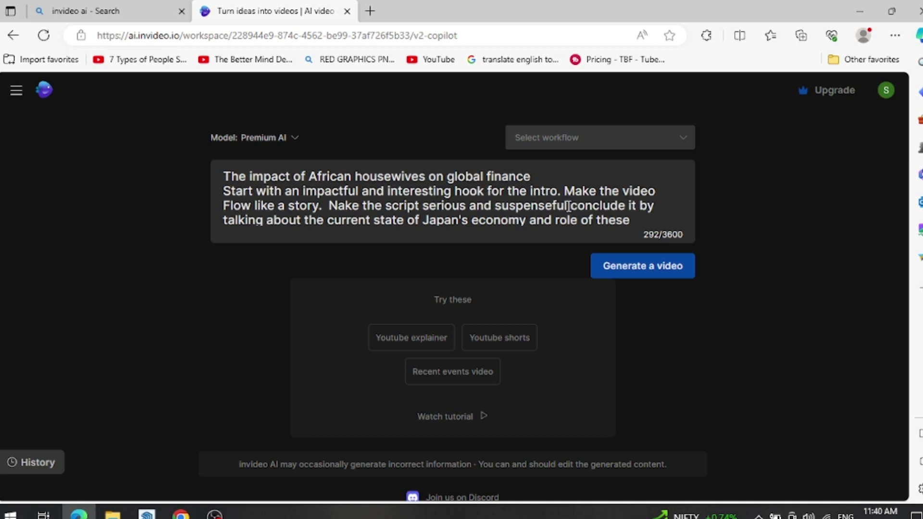
scroll(569, 207, "down", 1)
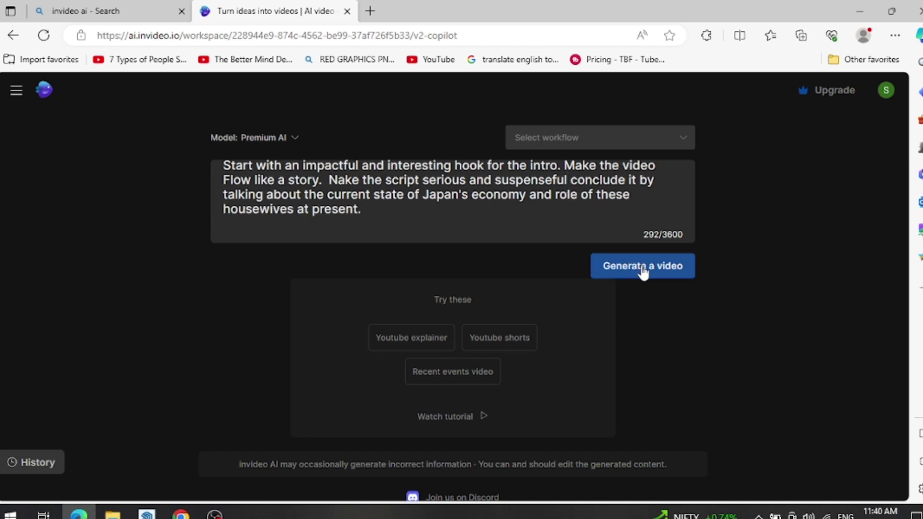
left_click(427, 339)
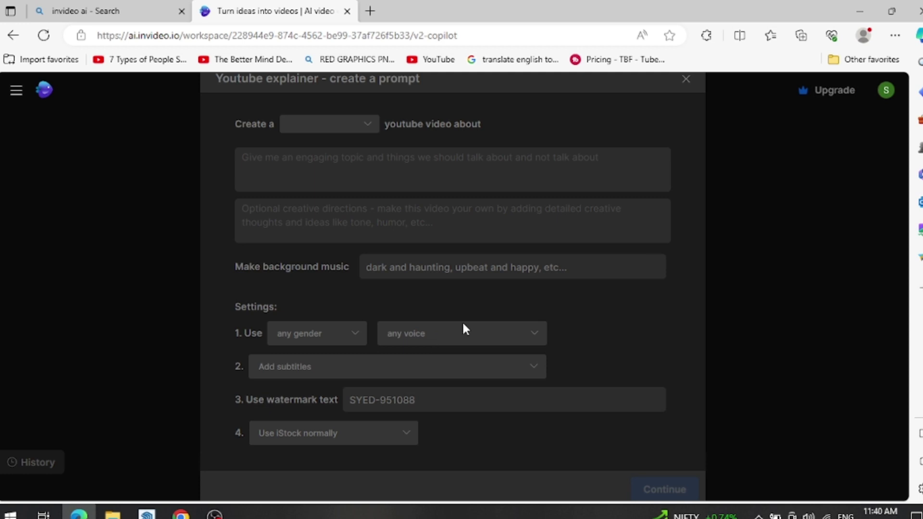
left_click(796, 267)
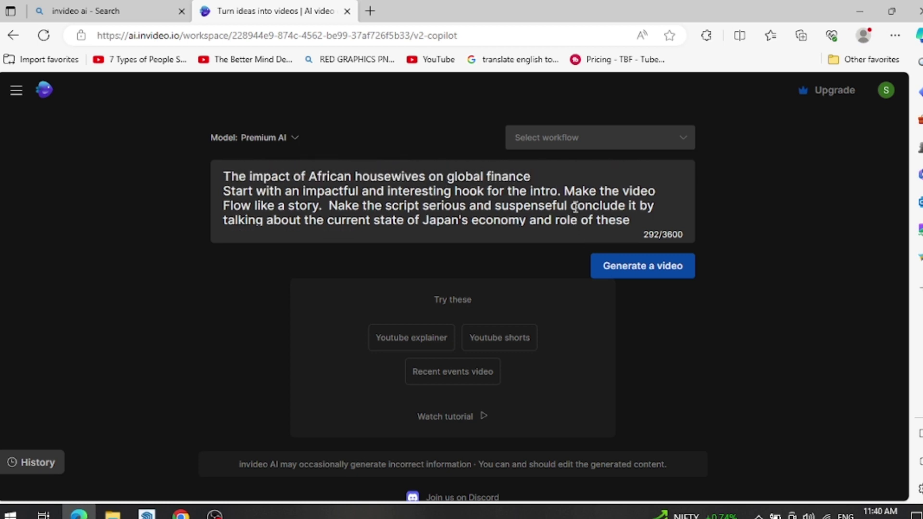
left_click(622, 141)
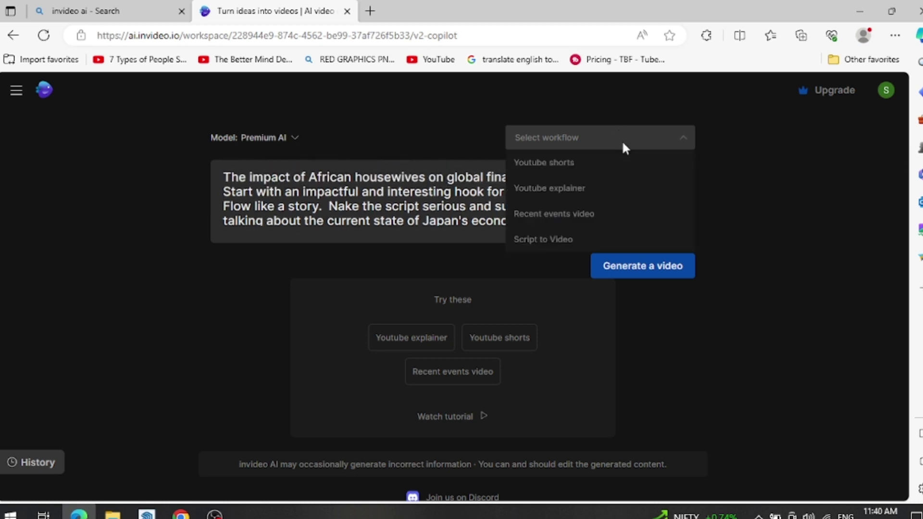
left_click(697, 175)
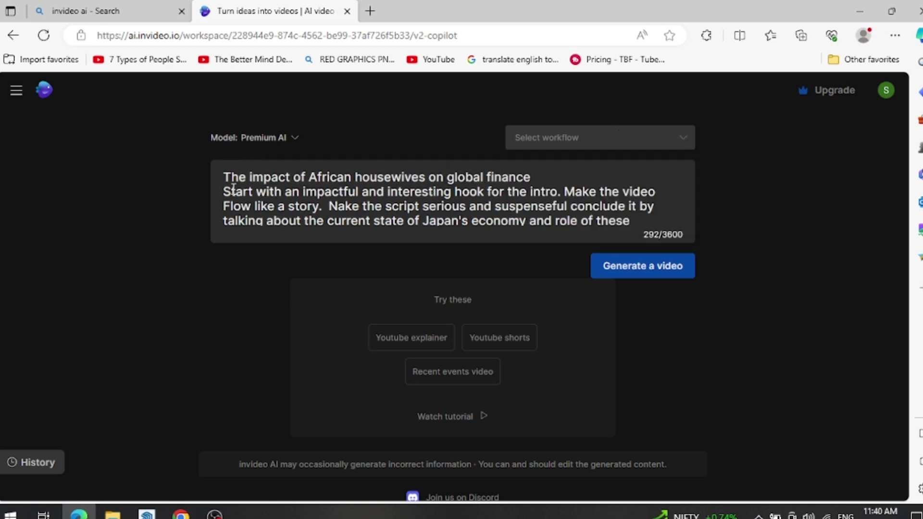
left_click_drag(224, 177, 626, 243)
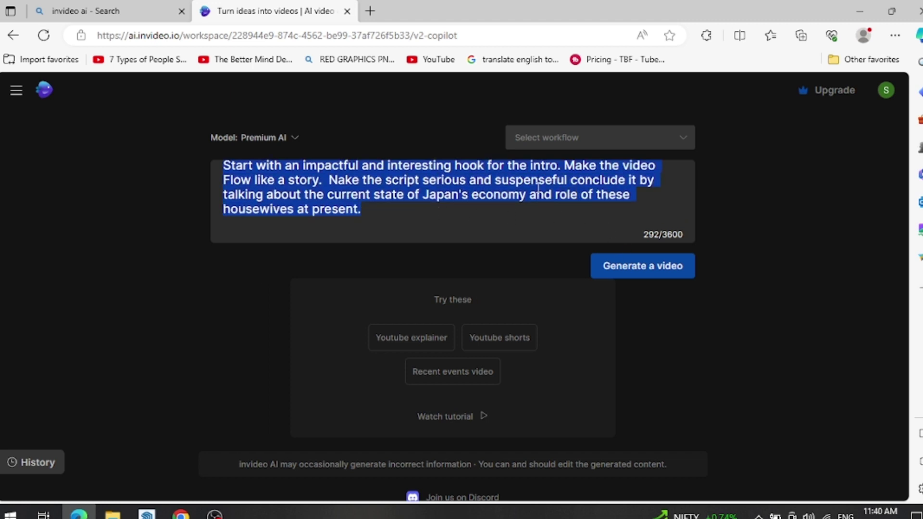
left_click(599, 138)
left_click(582, 163)
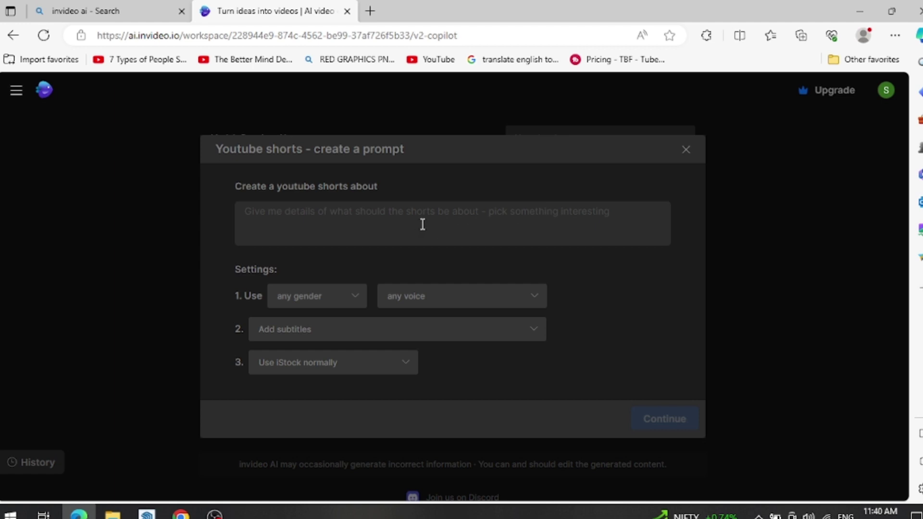
left_click(685, 150)
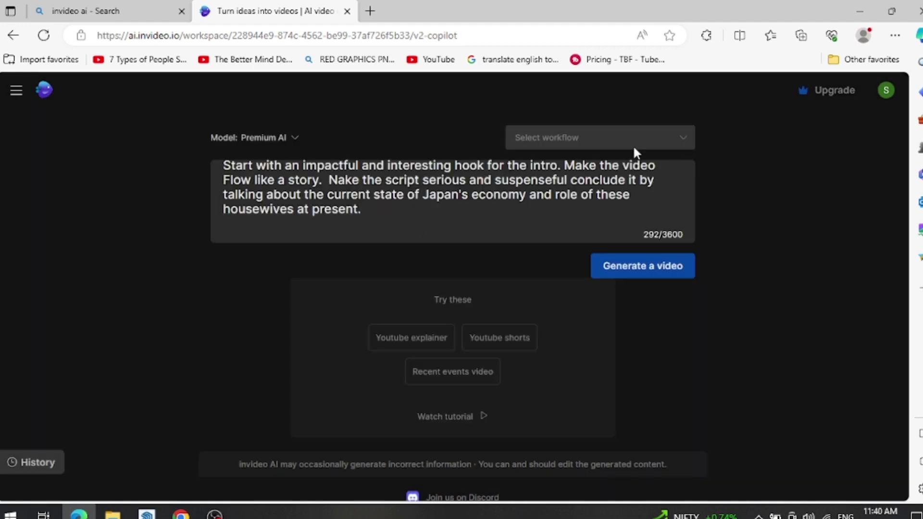
Move the whole prompt text out of the prompt box into the topic field of the Youtube shorts workflow.
left_click(633, 143)
left_click_drag(409, 208, 159, 147)
key("BackSpace")
left_click(601, 140)
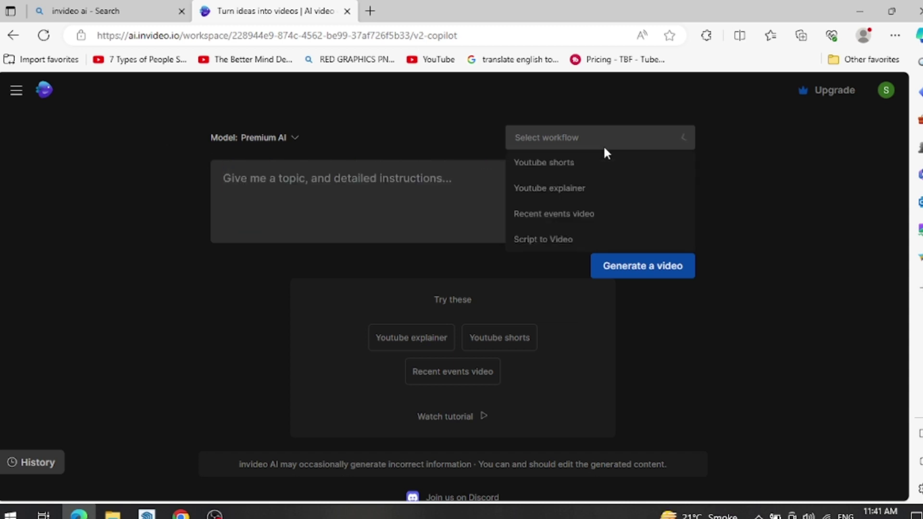
left_click(591, 164)
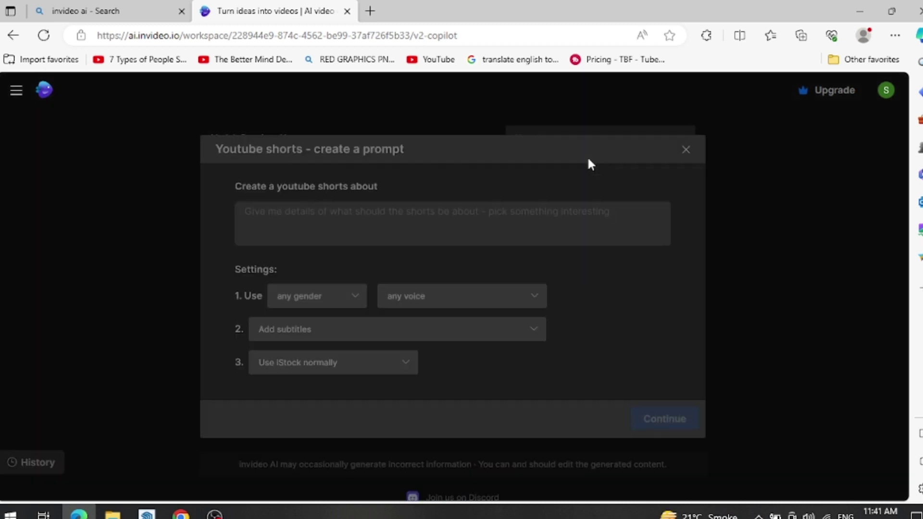
left_click(354, 211)
key("ctrl+v")
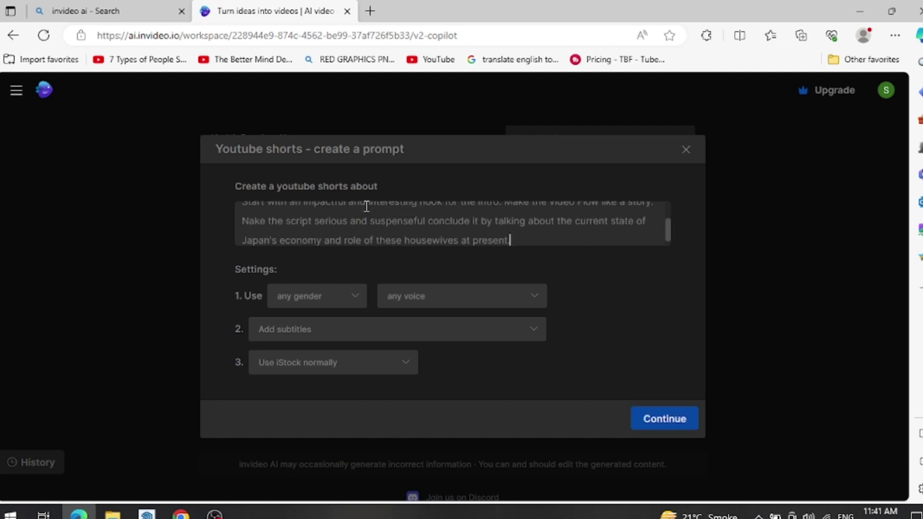
Set the shorts narration to a female with a young British voice.
left_click(347, 297)
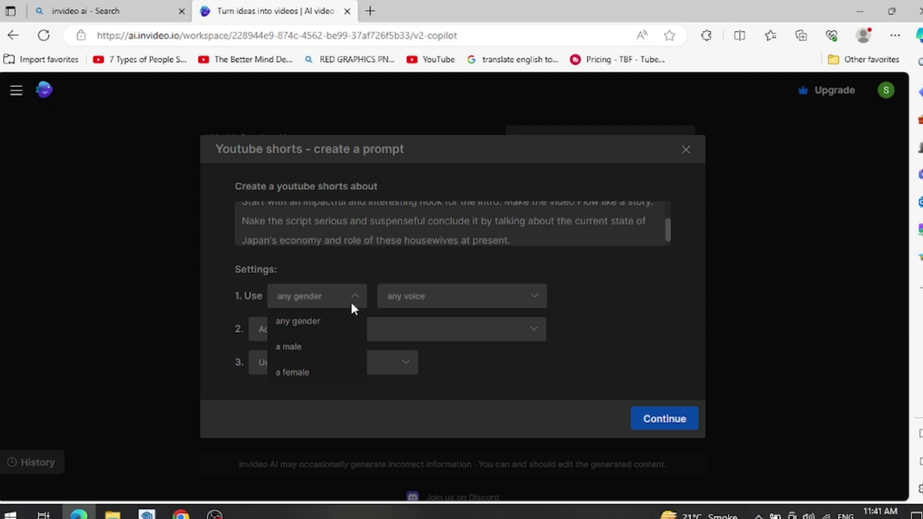
left_click(329, 371)
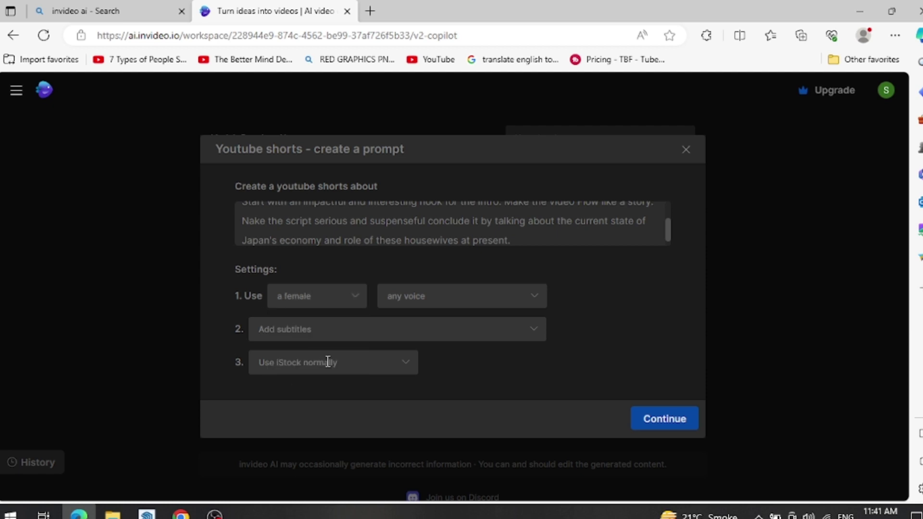
left_click(482, 299)
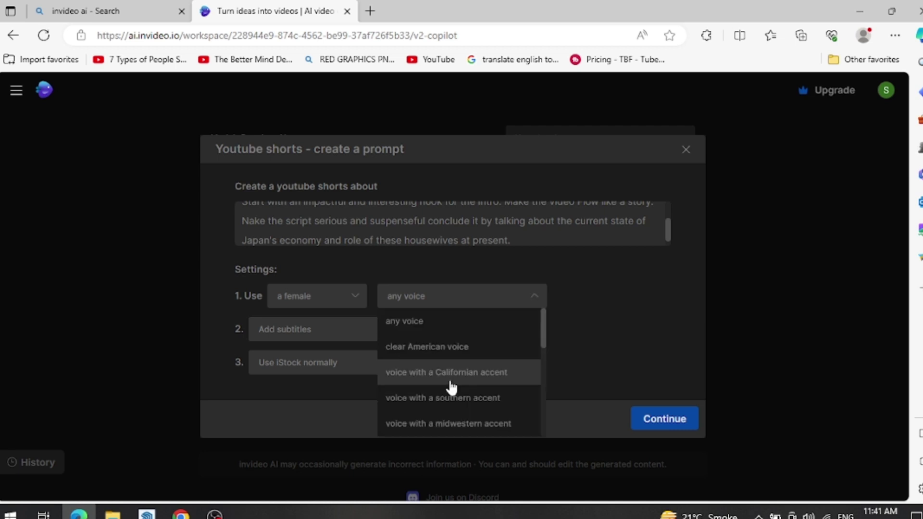
scroll(459, 384, "down", 1)
scroll(472, 383, "down", 3)
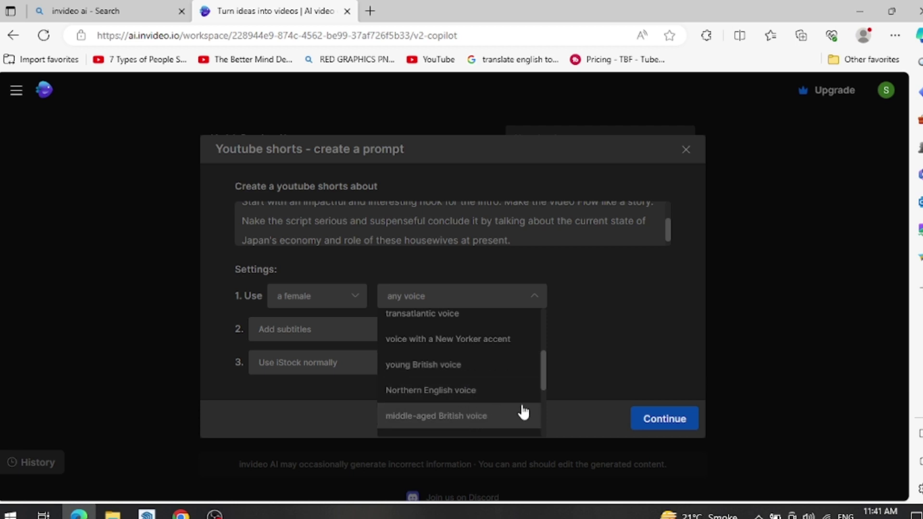
left_click(488, 370)
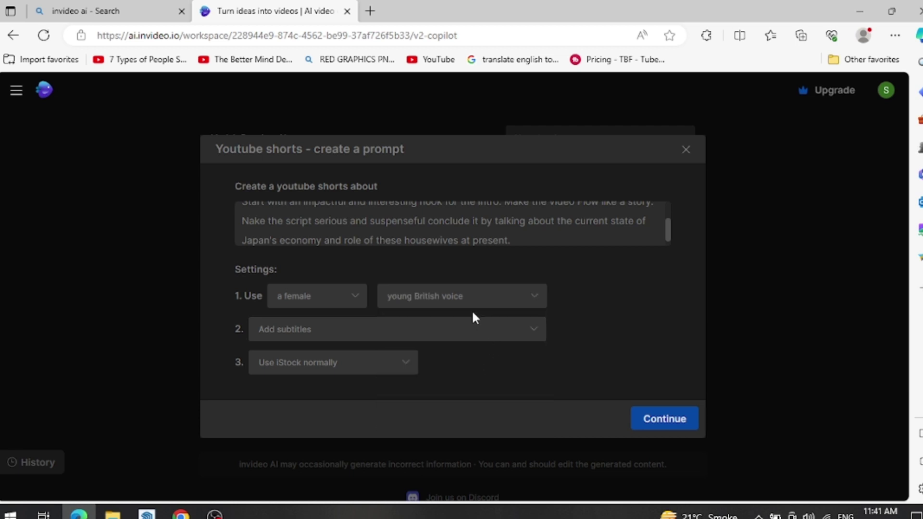
Check the subtitle options, keep "Add subtitles" and submit the Youtube shorts form.
left_click(350, 337)
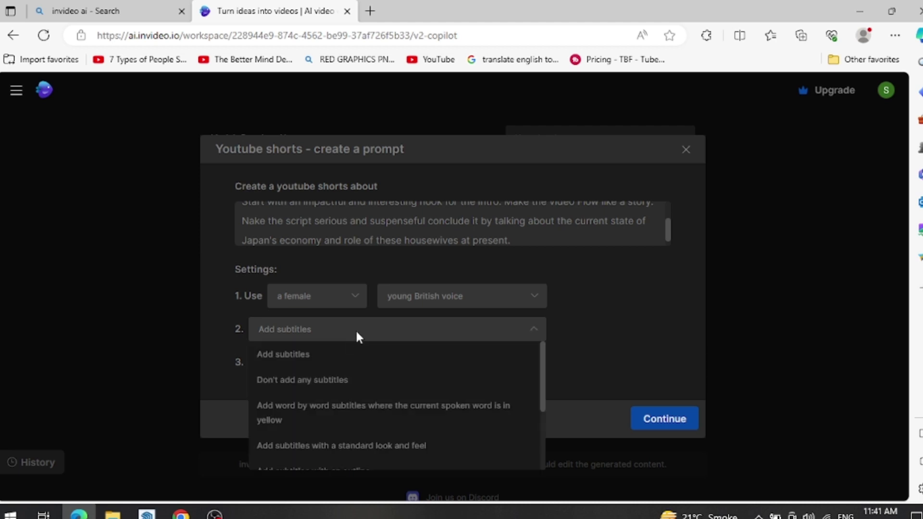
left_click(622, 306)
left_click(663, 423)
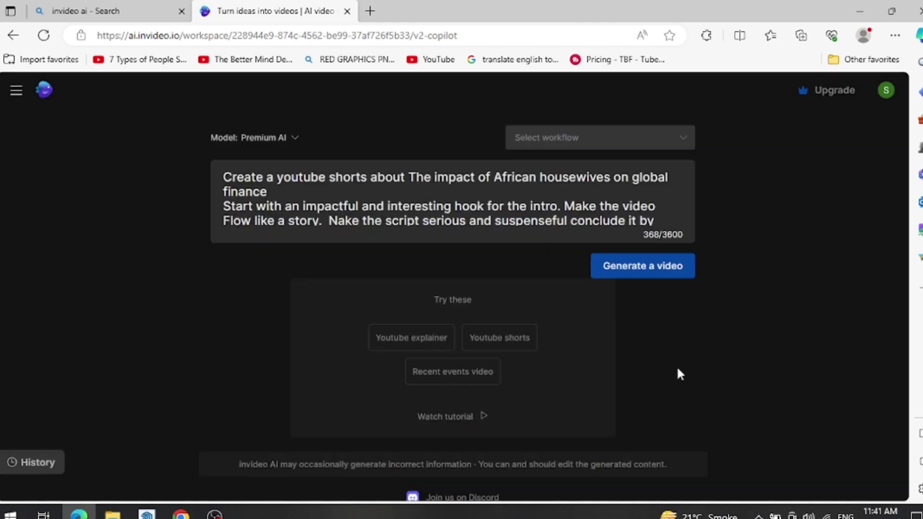
Generate the video from the prompt, choosing General Public as its audience.
left_click(637, 267)
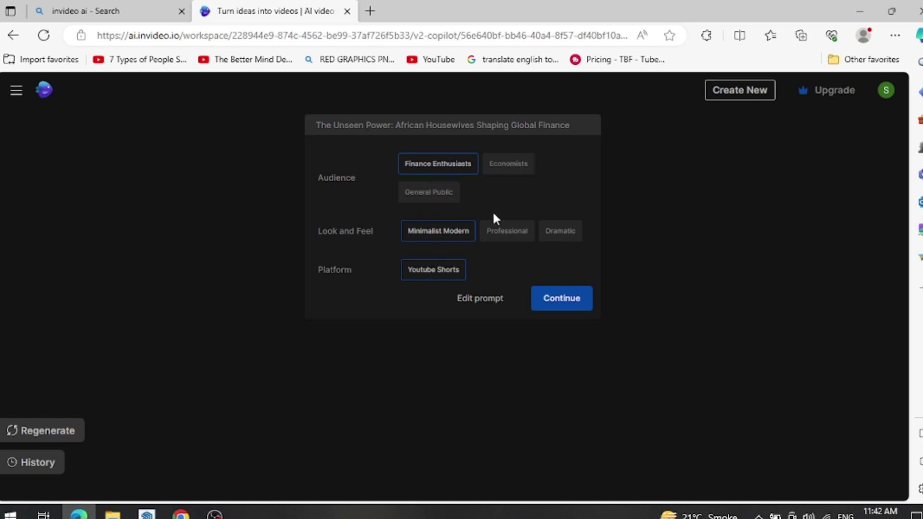
left_click(440, 195)
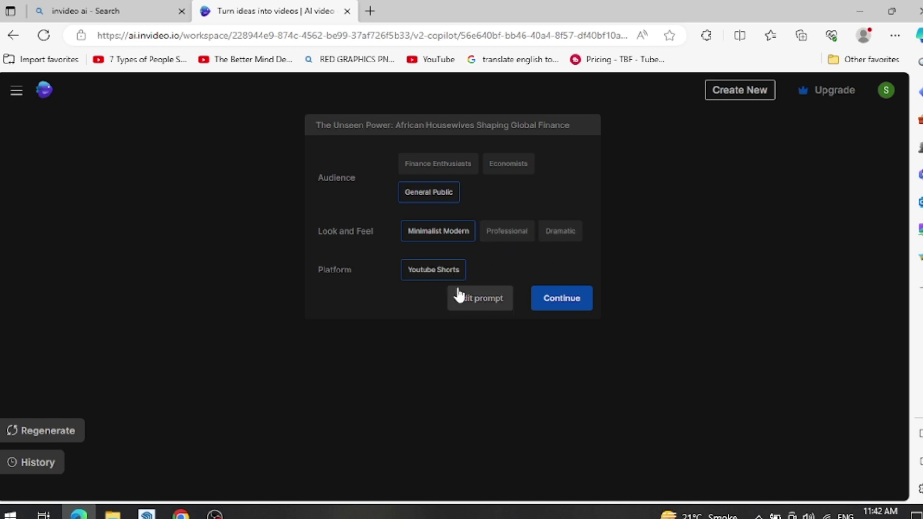
left_click(574, 306)
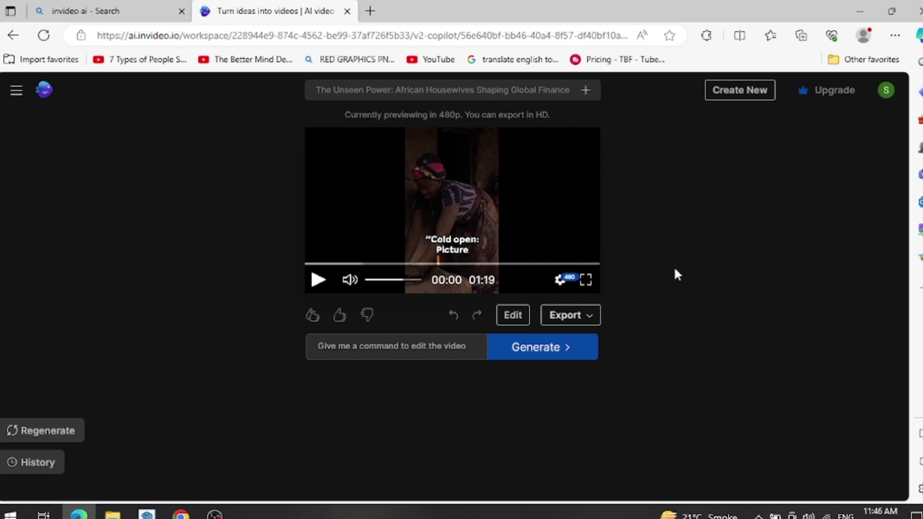
Play the generated video and turn its volume up to full.
left_click(318, 280)
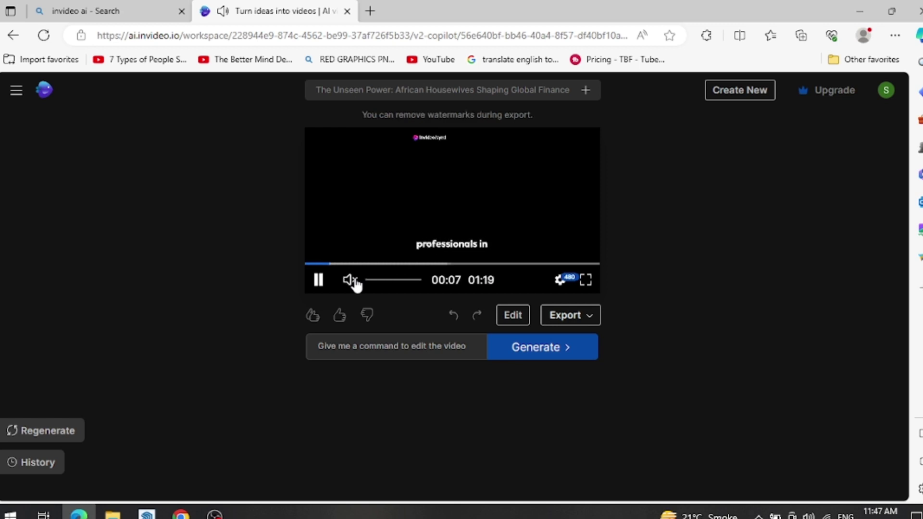
left_click_drag(384, 283, 422, 284)
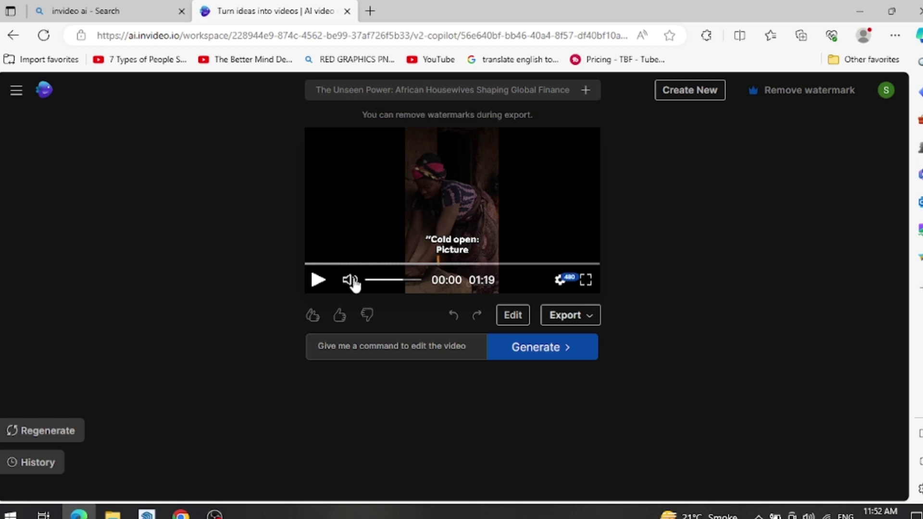
Play the video preview, and select the third clip of Scene 1 in the media editor.
left_click(319, 280)
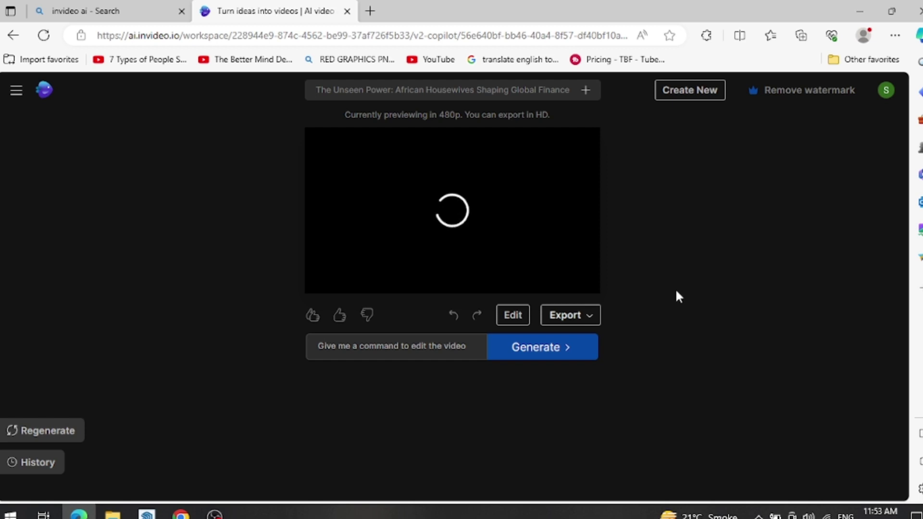
left_click(514, 316)
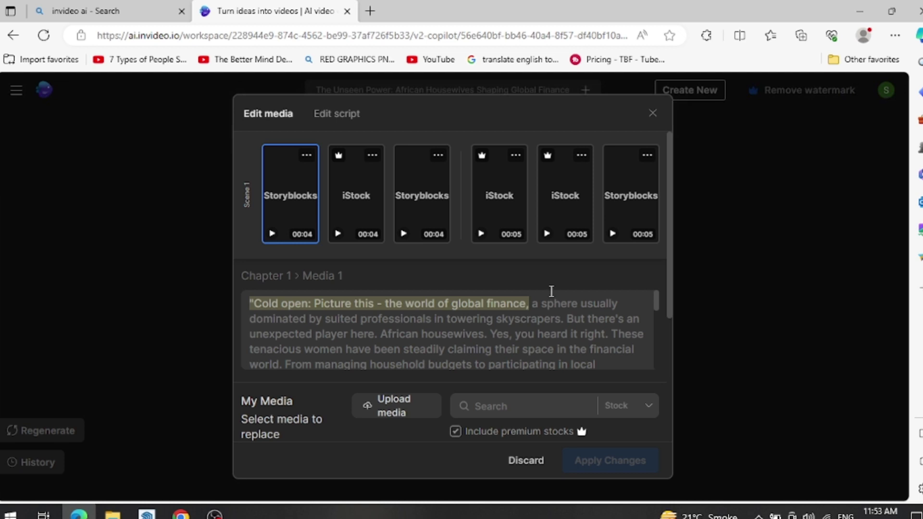
mouse_move(534, 245)
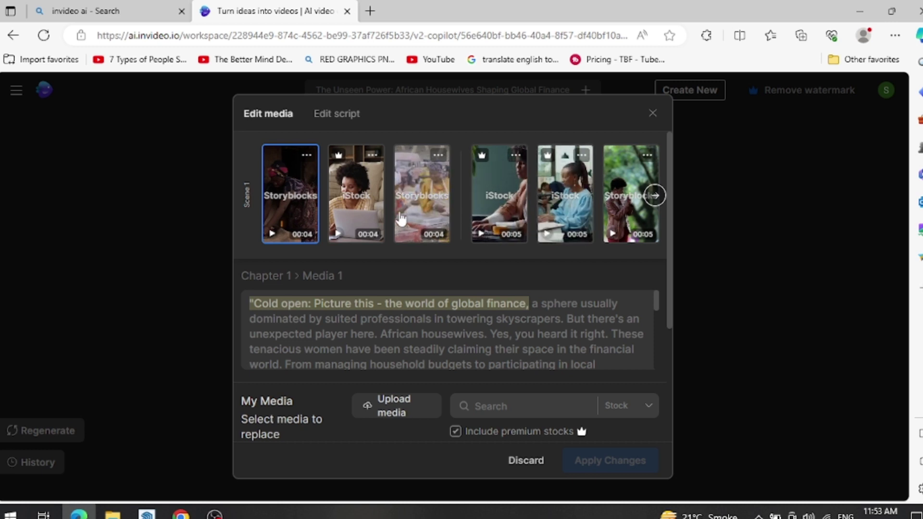
left_click(441, 165)
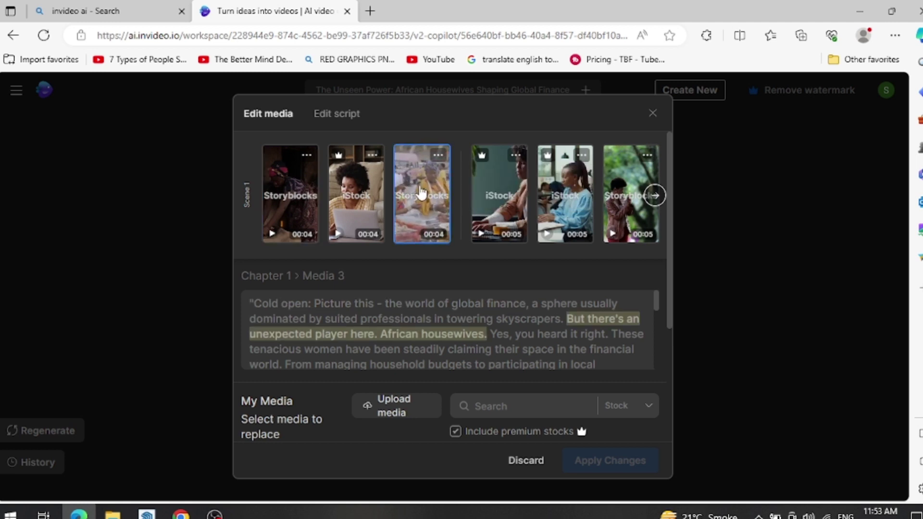
right_click(414, 173)
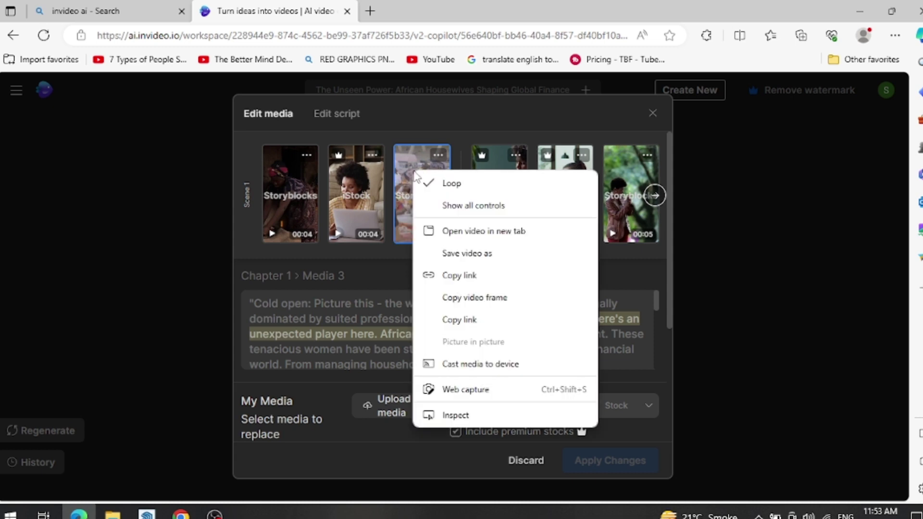
left_click(407, 165)
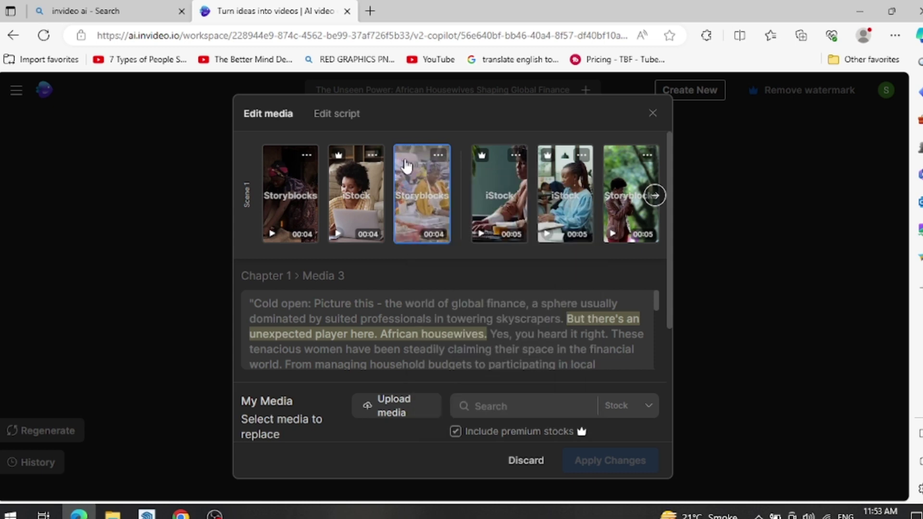
Examine the third clip's script passage and the media replacement options, and close the media editor without applying changes.
scroll(410, 355, "down", 1)
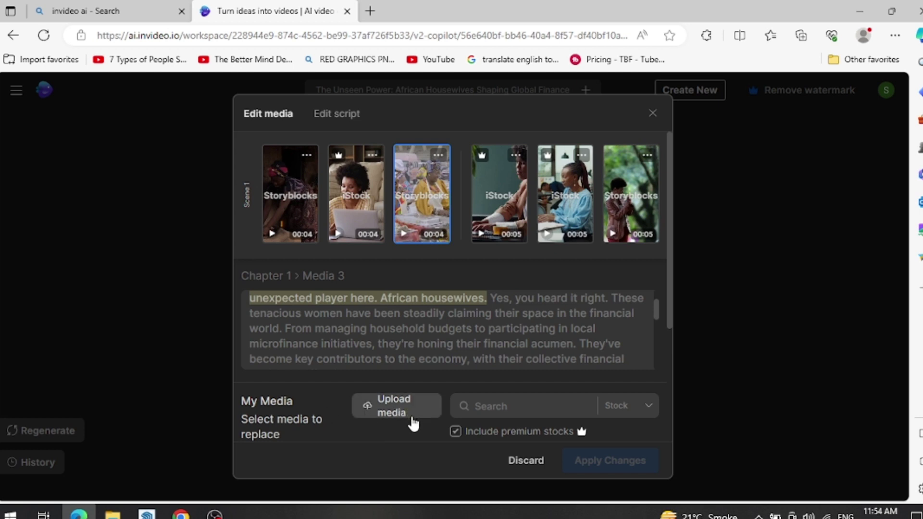
scroll(394, 345, "down", 3)
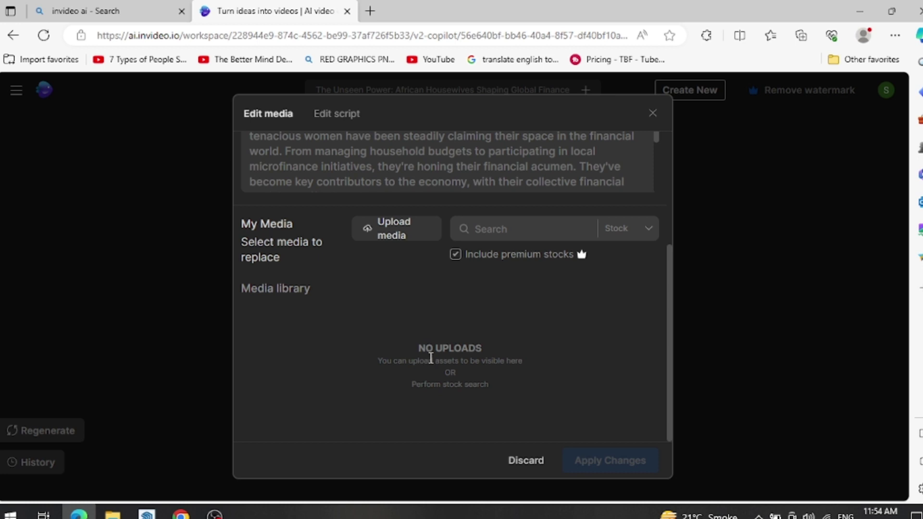
scroll(478, 359, "up", 3)
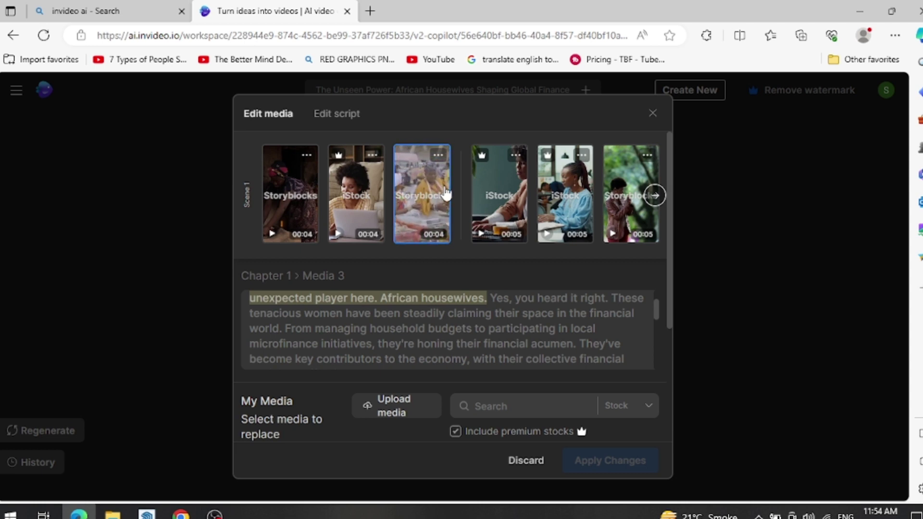
scroll(452, 197, "down", 1)
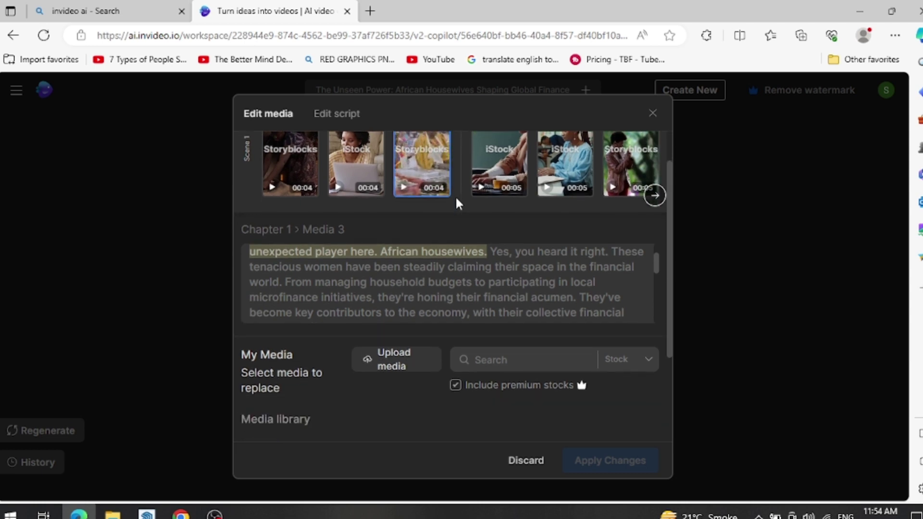
scroll(454, 197, "down", 2)
scroll(608, 337, "up", 3)
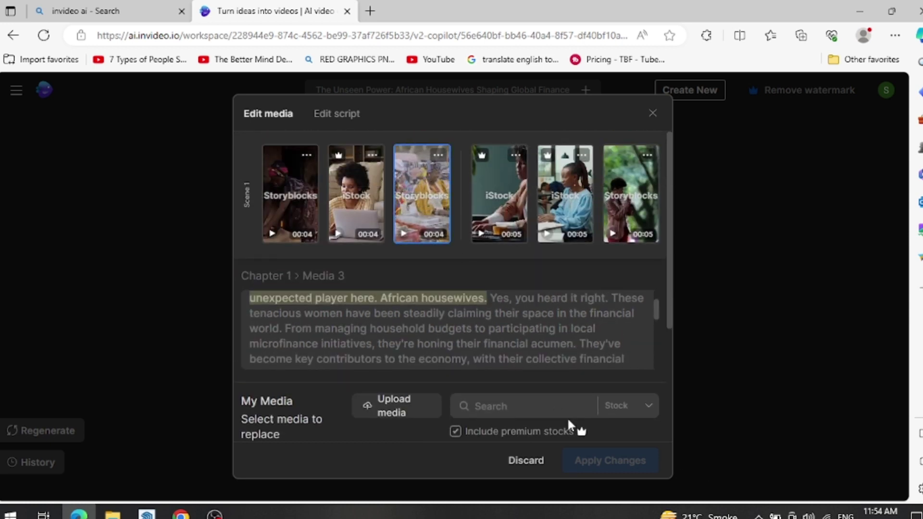
scroll(476, 193, "down", 2)
scroll(428, 237, "up", 1)
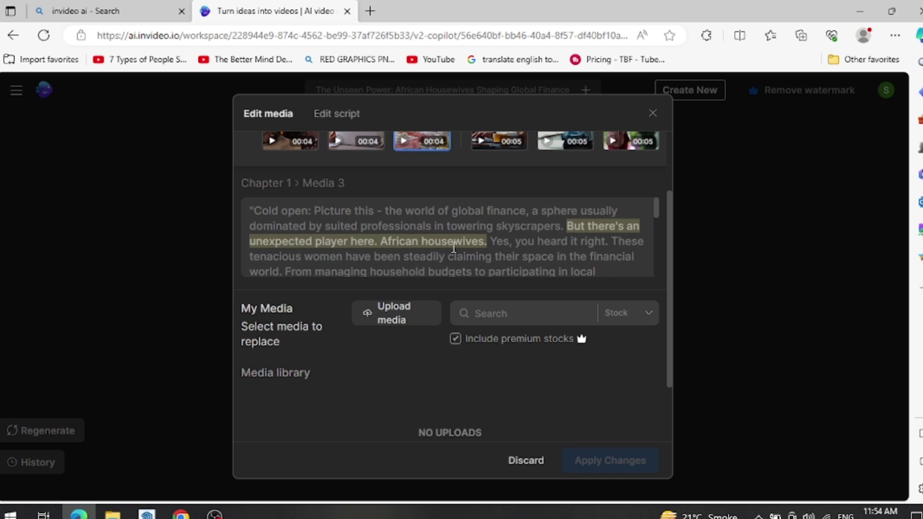
scroll(371, 235, "up", 2)
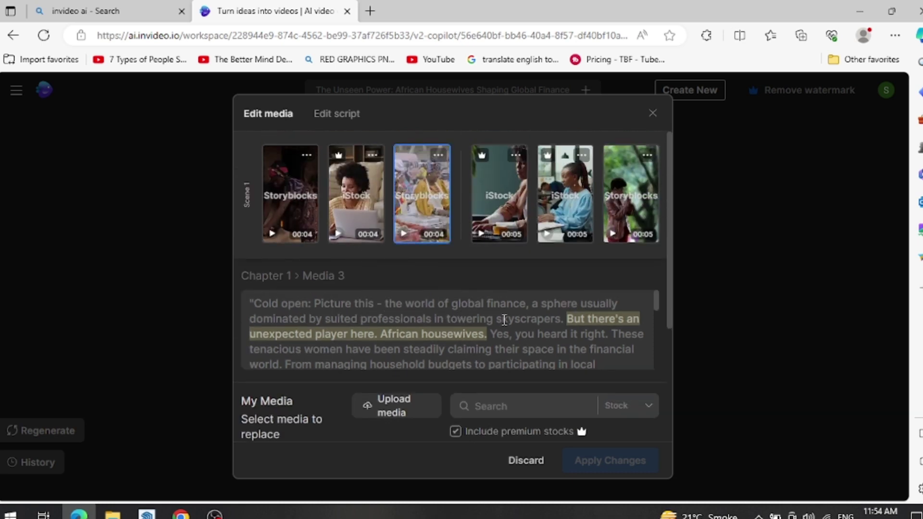
scroll(504, 322, "down", 3)
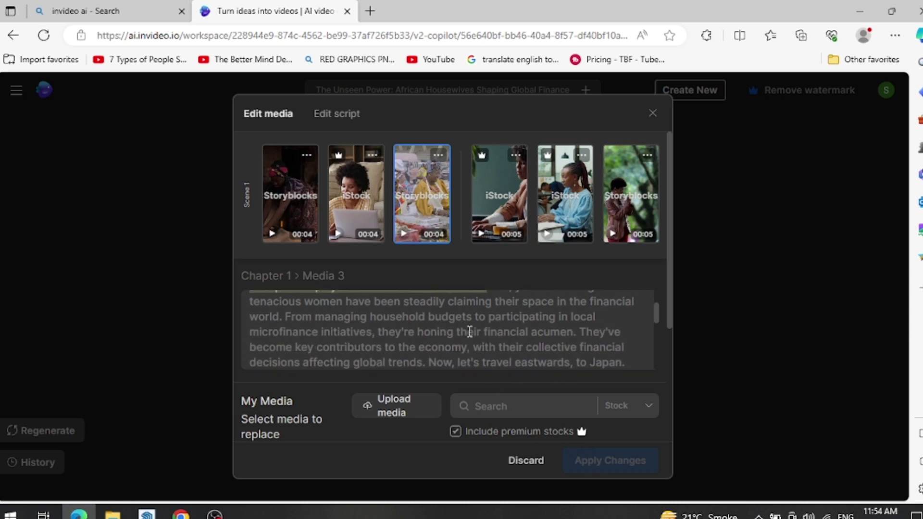
scroll(470, 331, "down", 3)
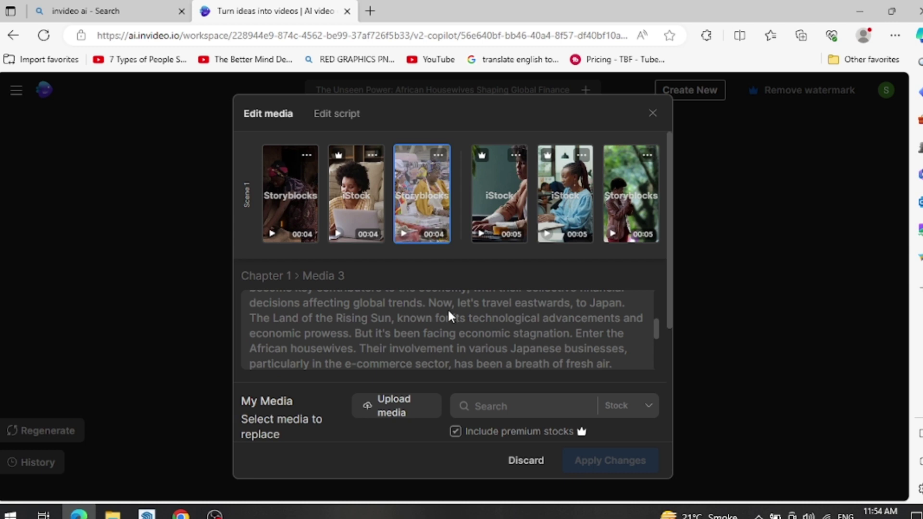
left_click(519, 462)
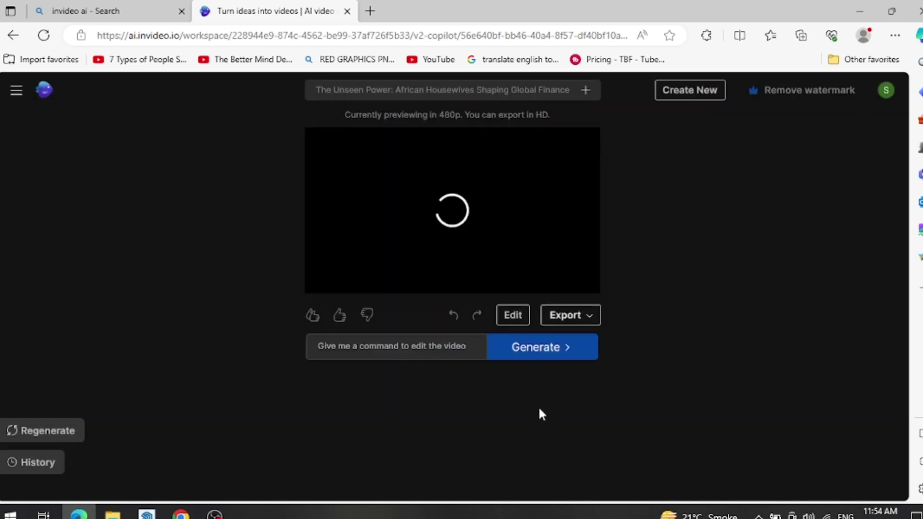
Export the video for YouTube with stock watermarks, Normal invideo AI branding and 1080p resolution.
left_click(560, 321)
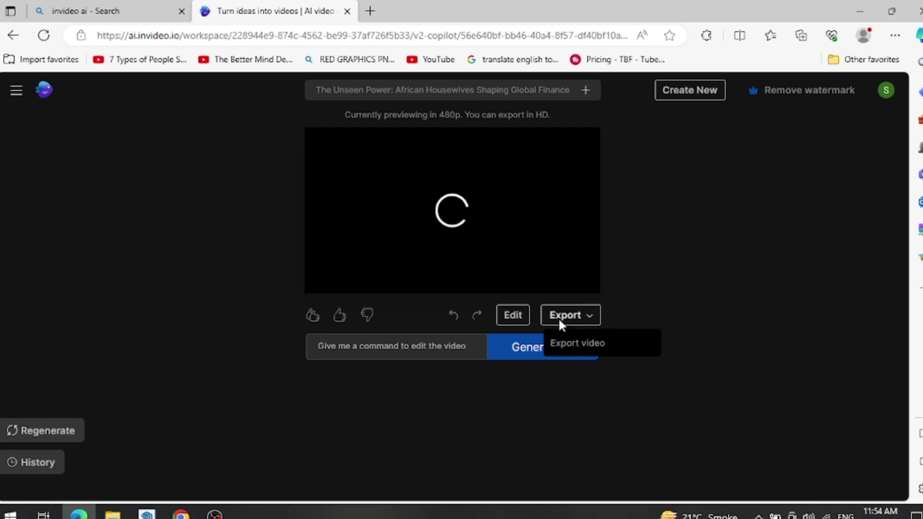
left_click(573, 344)
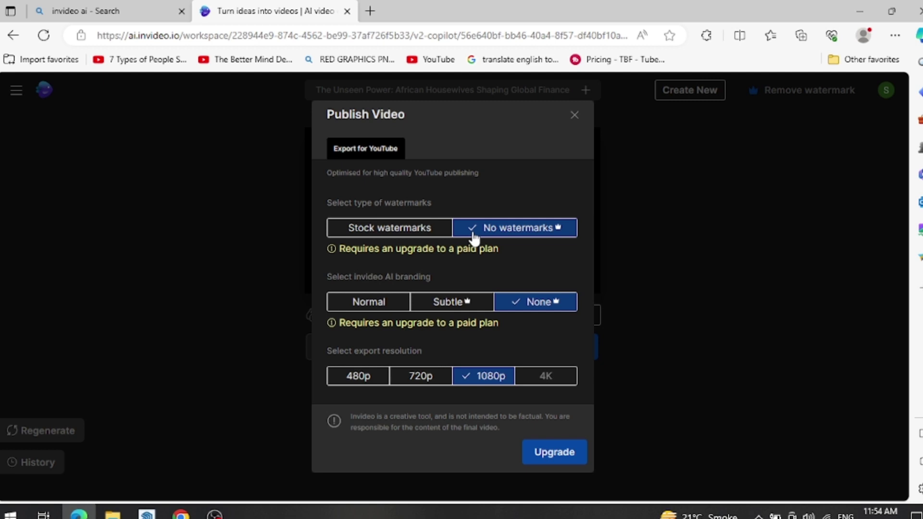
left_click(417, 229)
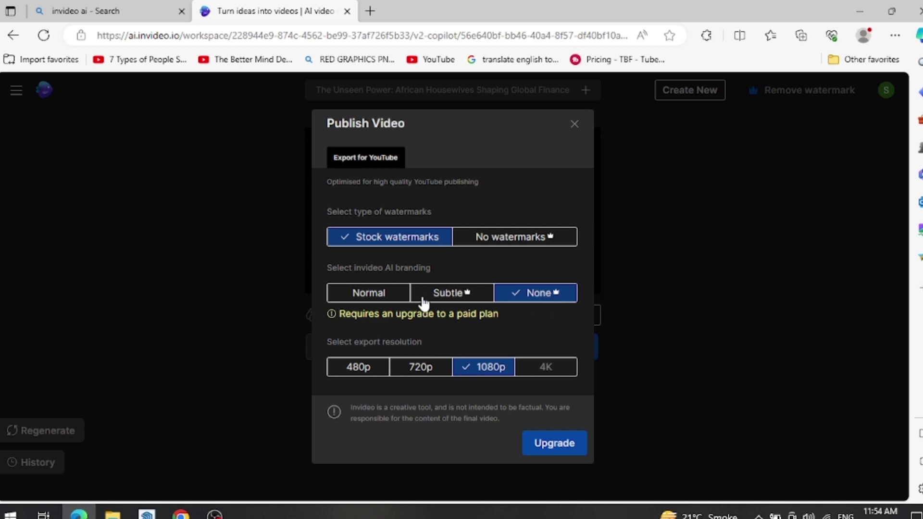
left_click(378, 299)
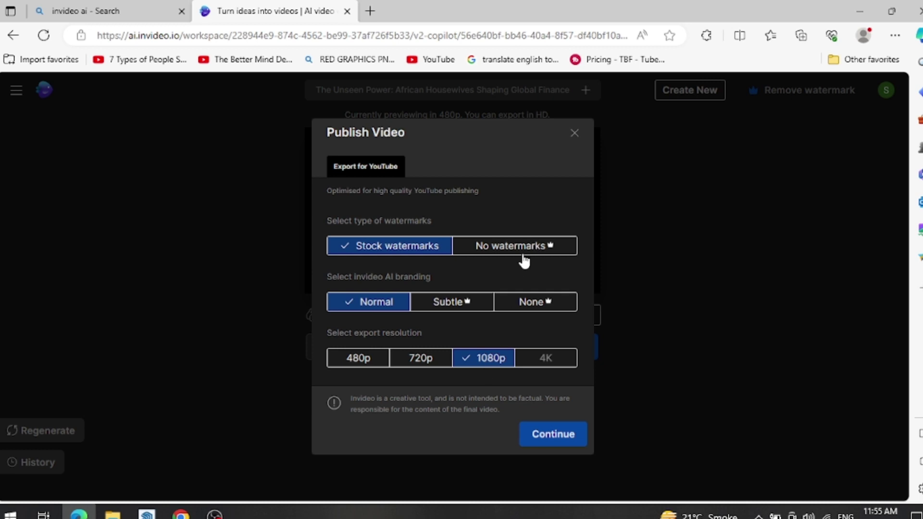
left_click(540, 436)
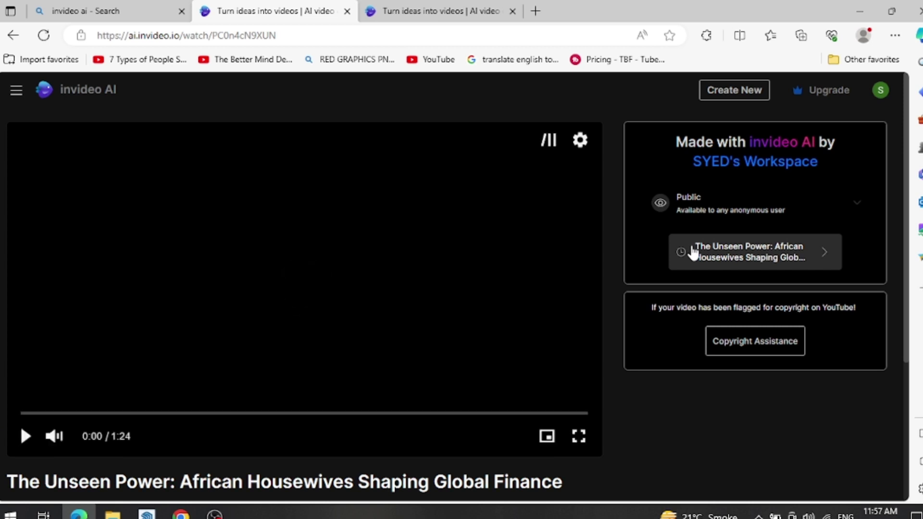
Show the exported video file in its Downloads folder and play it full screen in KMPlayer.
left_click(694, 251)
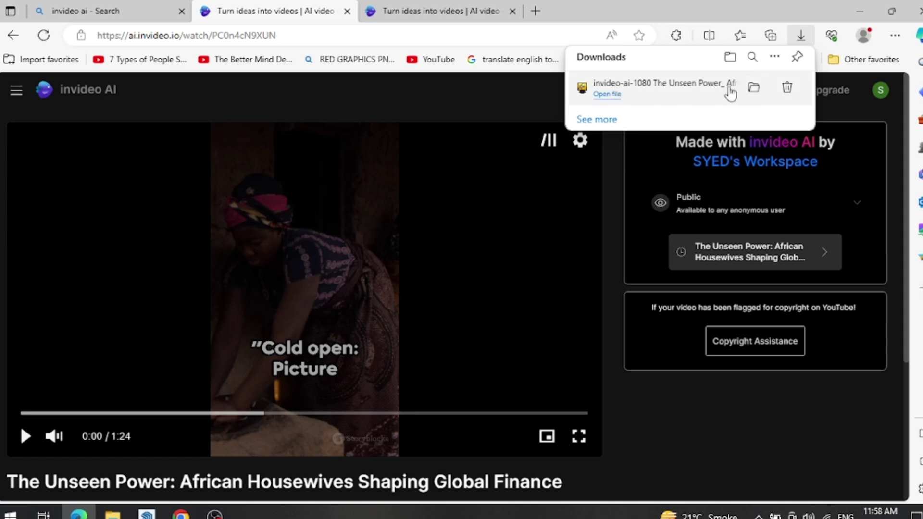
left_click(754, 89)
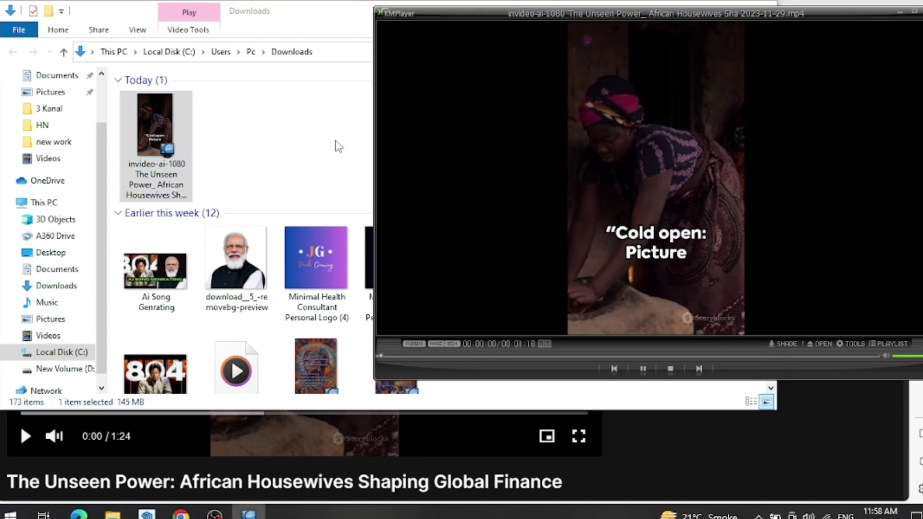
double_click(903, 19)
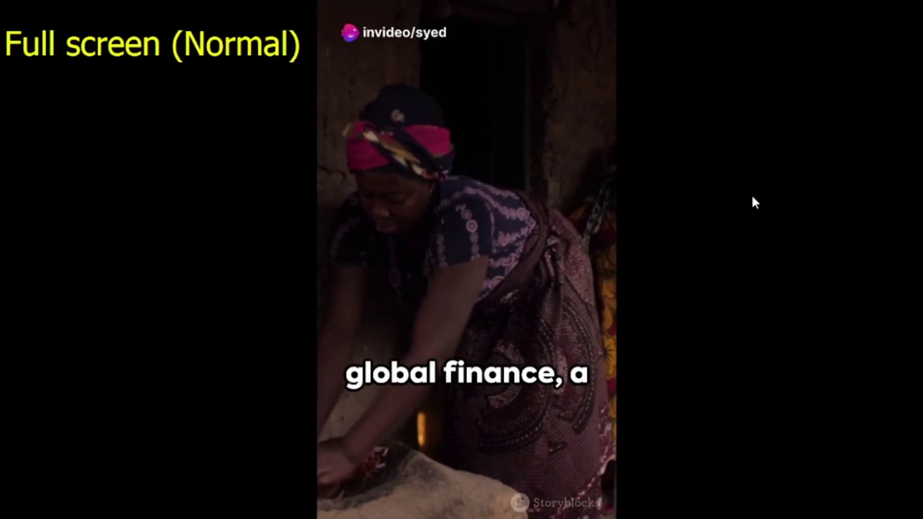